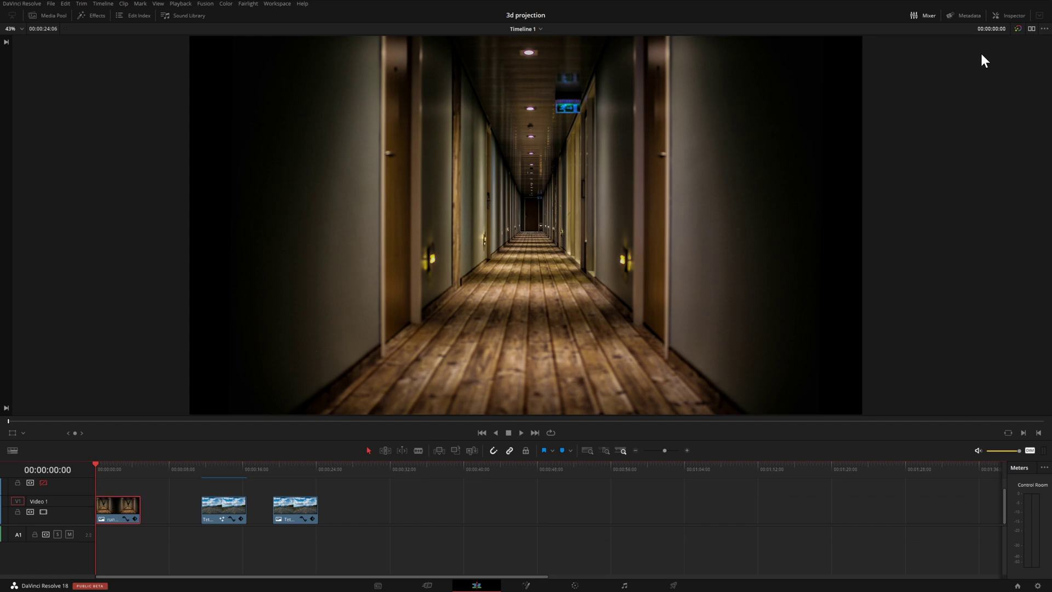
- Animate the hallway clip's zoom with keyframes, from 1.040 at its first frame to about 1.308 near its end
click(1005, 16)
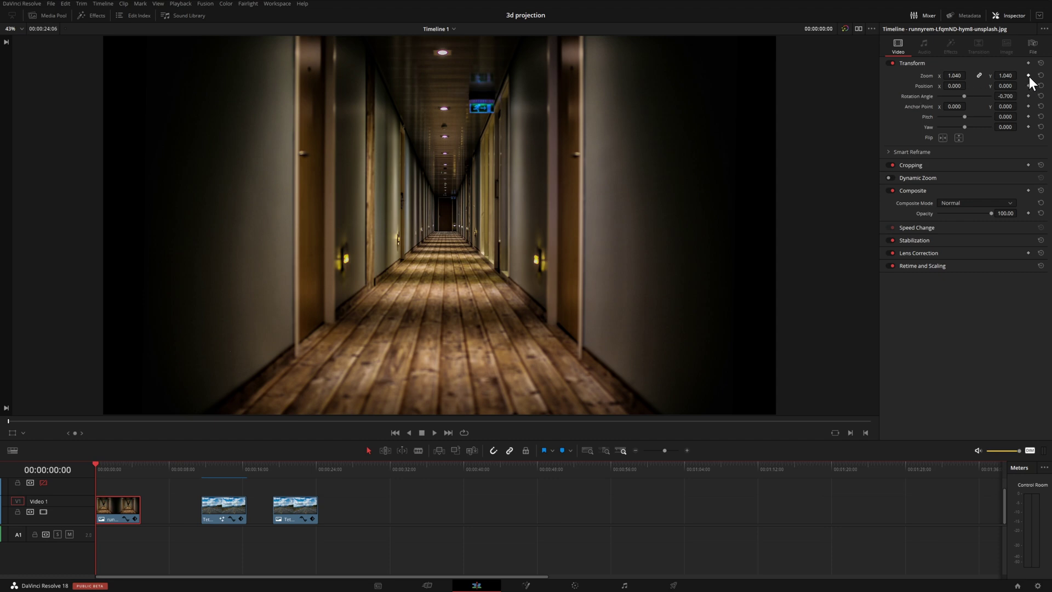
drag(127, 470, 136, 466)
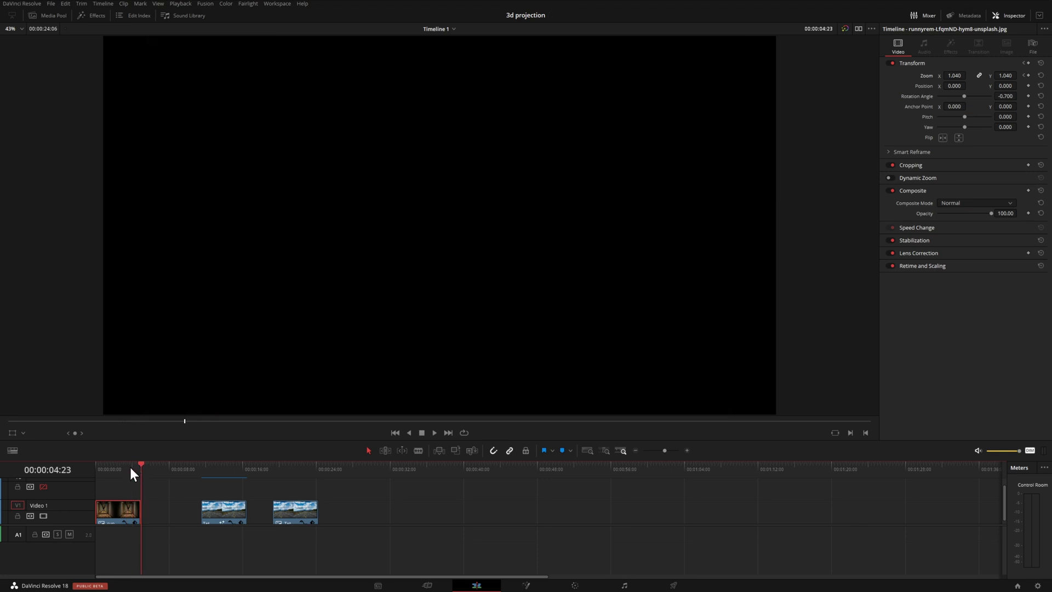
key(Left)
drag(954, 76, 986, 75)
mouse_move(119, 472)
mouse_down()
mouse_move(96, 468)
mouse_move(129, 460)
mouse_up()
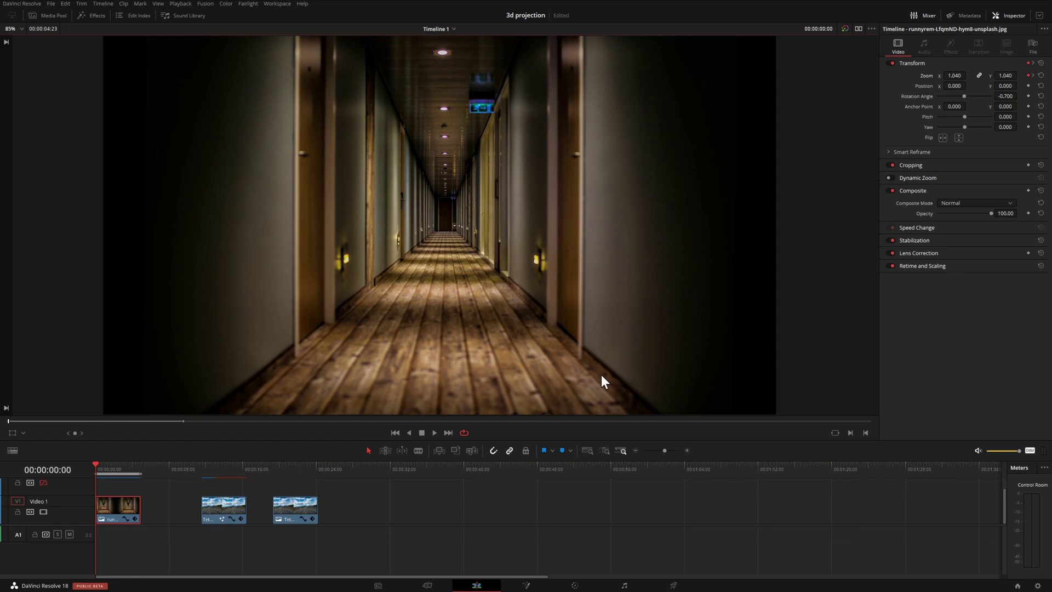
- Review the end of the hallway clip and remove the zoom keyframe animation, returning the zoom to 1.040
drag(130, 462, 137, 465)
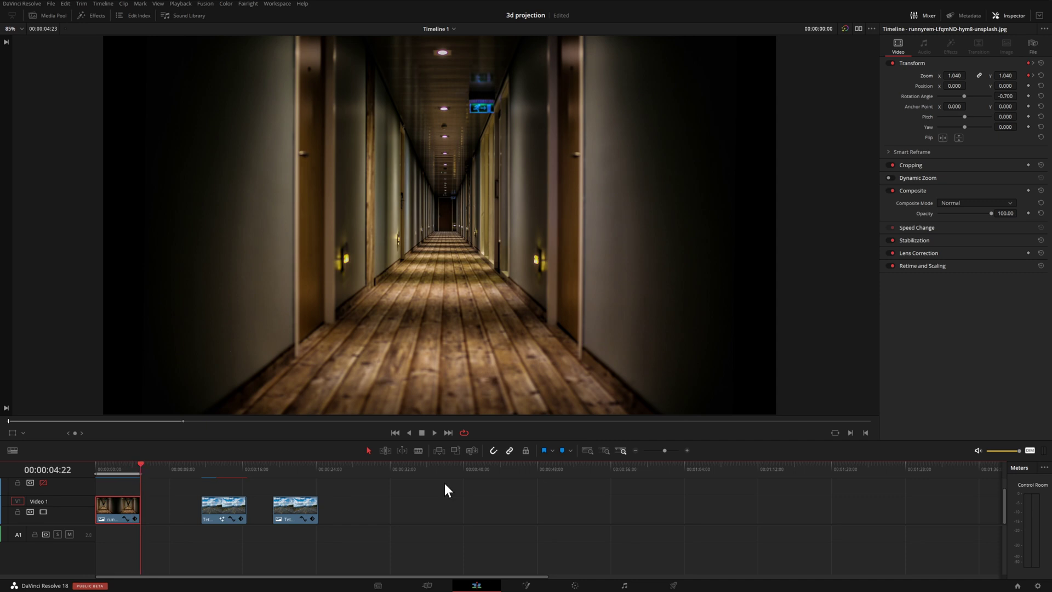
key(Left)
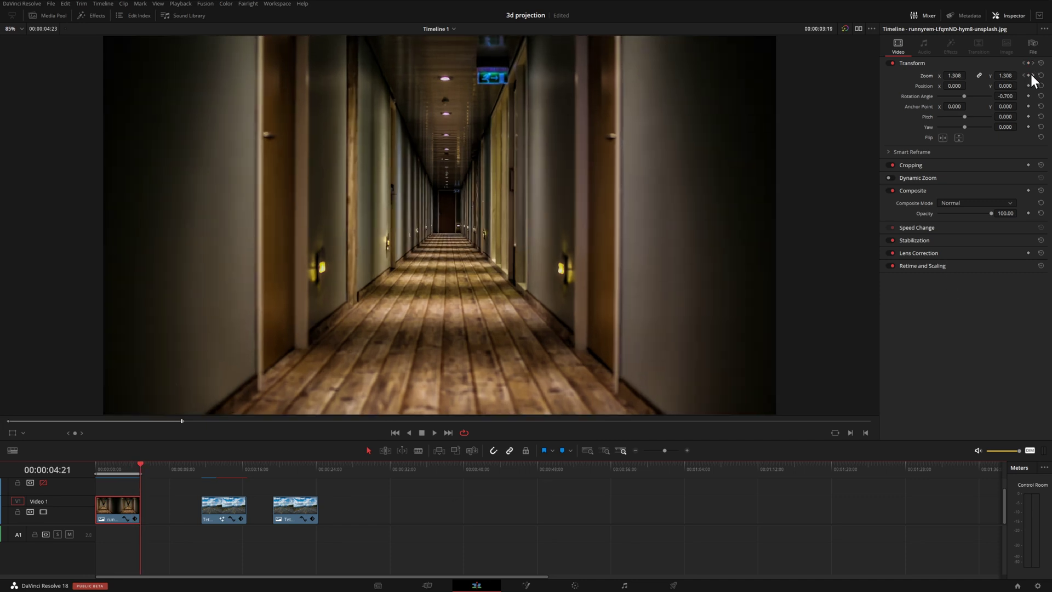
click(1032, 75)
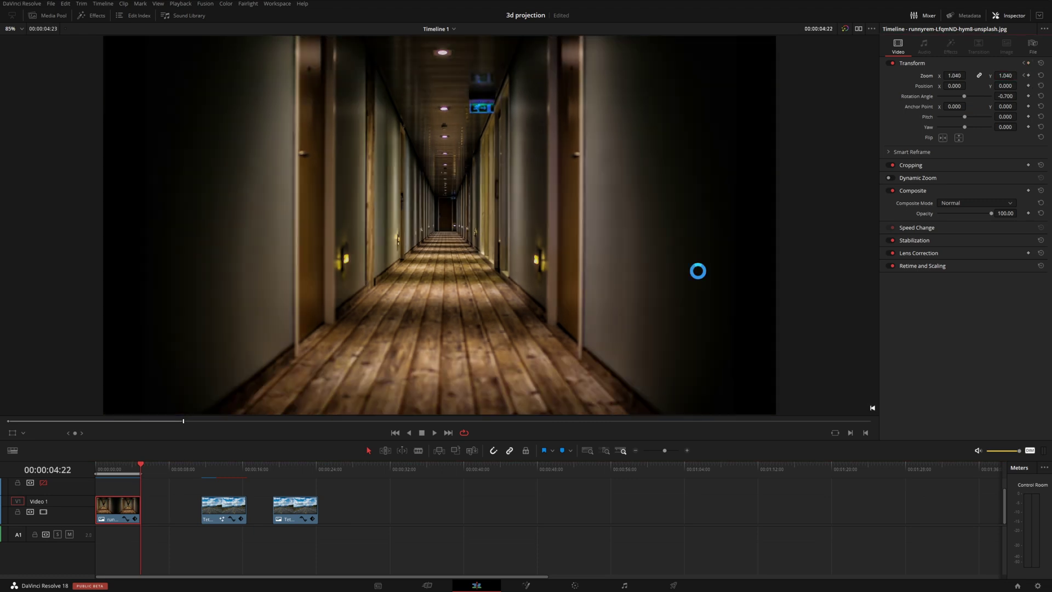
- Enable Dynamic Zoom on the hallway clip, show its viewer overlay and swap the start and end frames
click(889, 178)
click(921, 179)
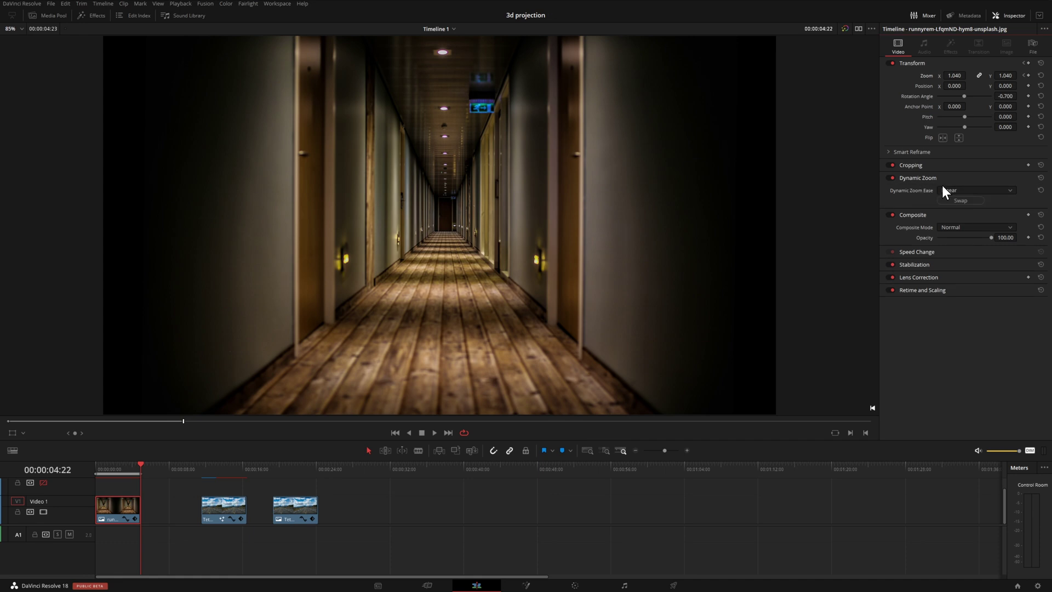
click(22, 434)
click(36, 466)
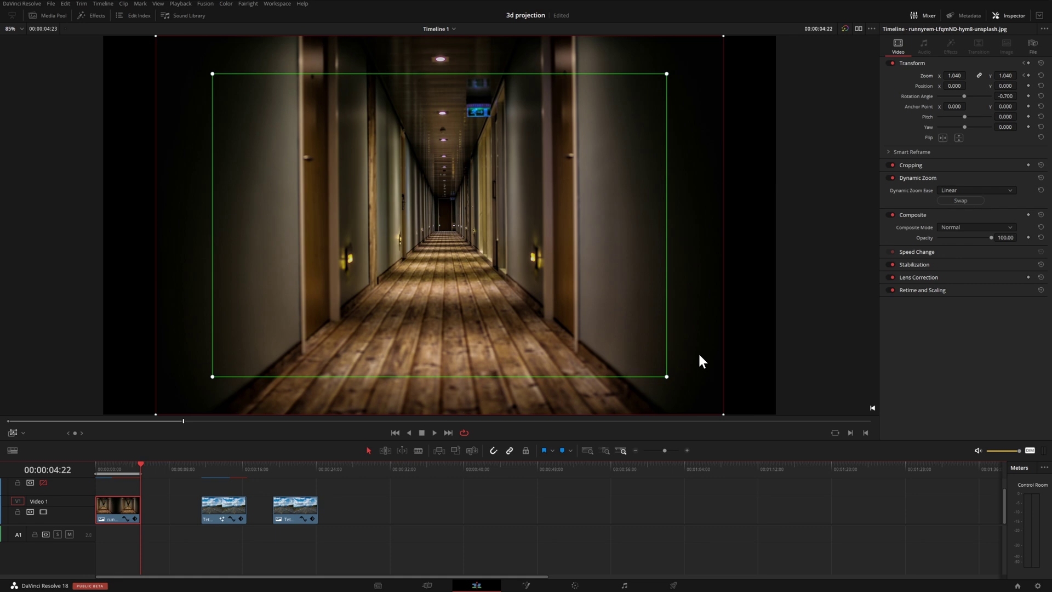
click(970, 201)
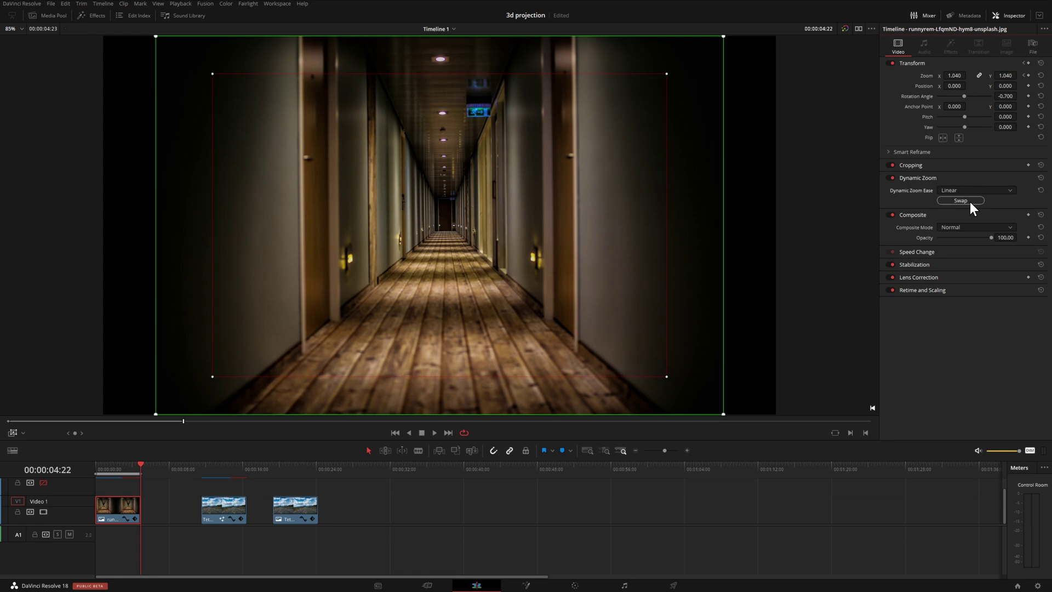
- Examine the available Dynamic Zoom Ease options
click(1008, 190)
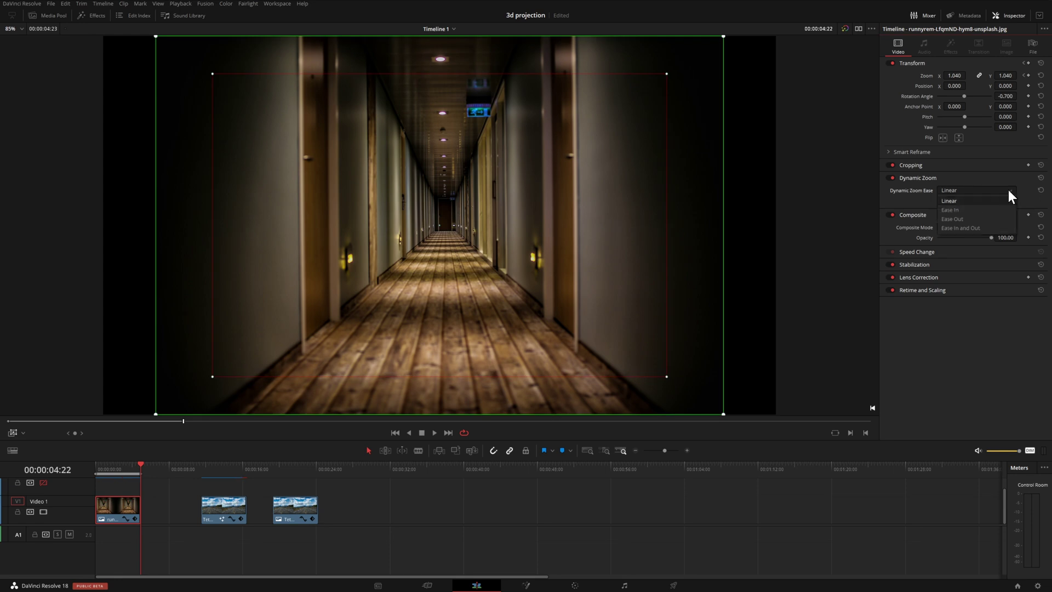
click(971, 177)
click(974, 180)
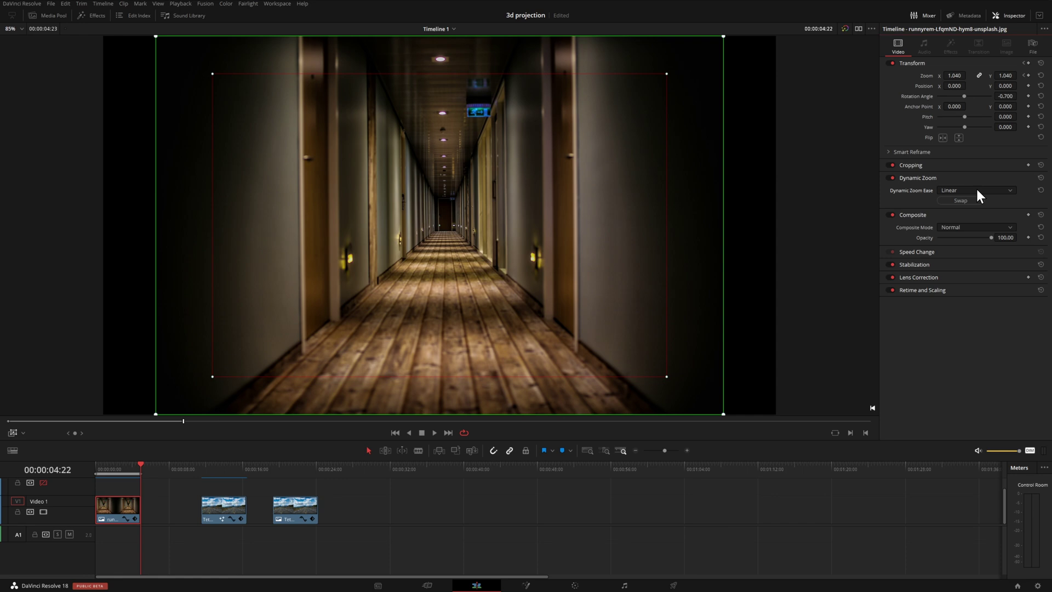
click(976, 190)
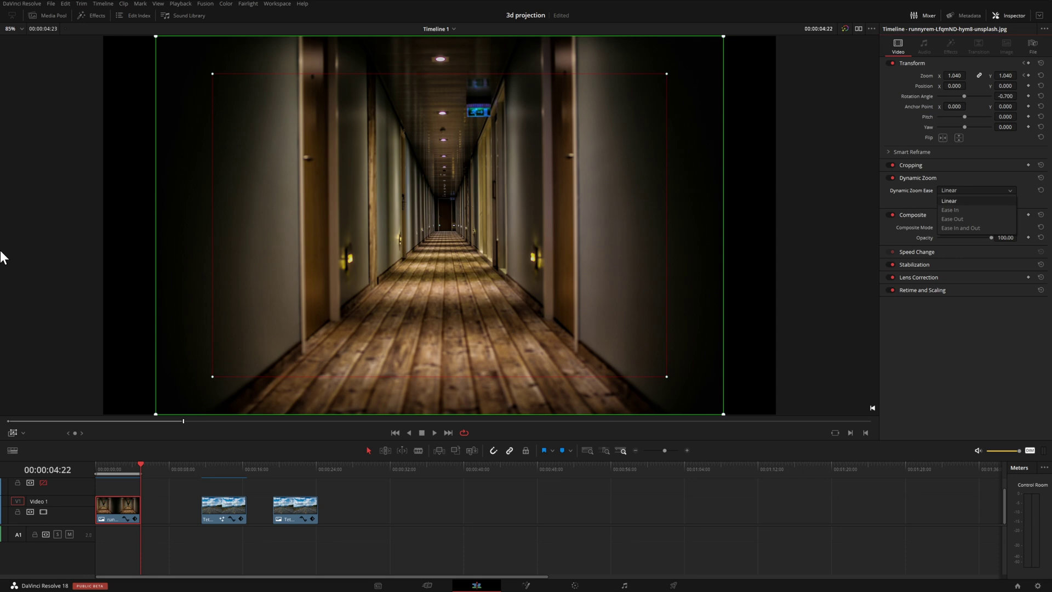
- Preview the hallway clip without the zoom overlay and turn Dynamic Zoom off
click(12, 433)
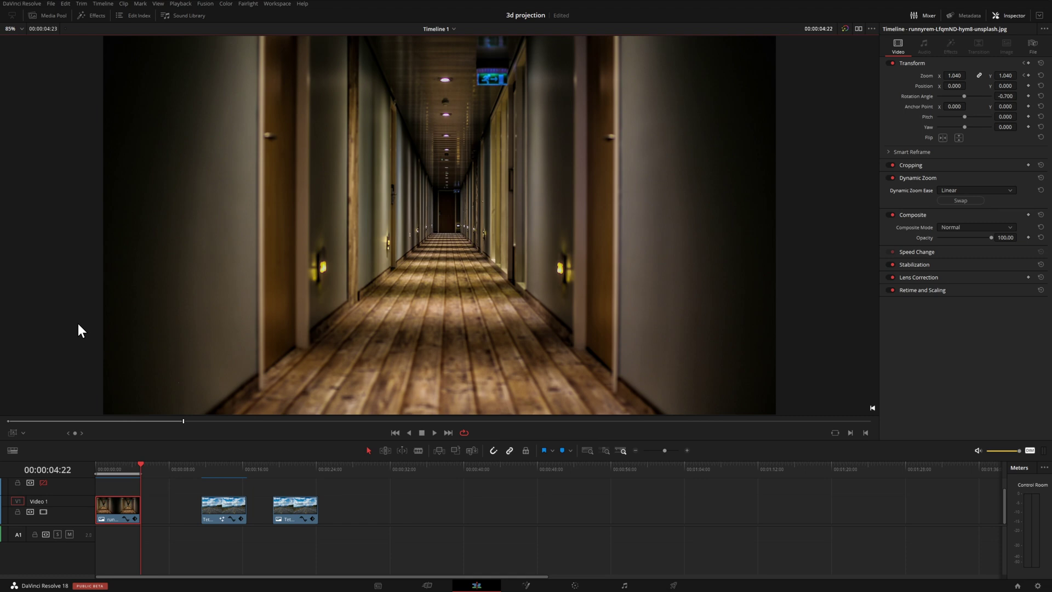
key(space)
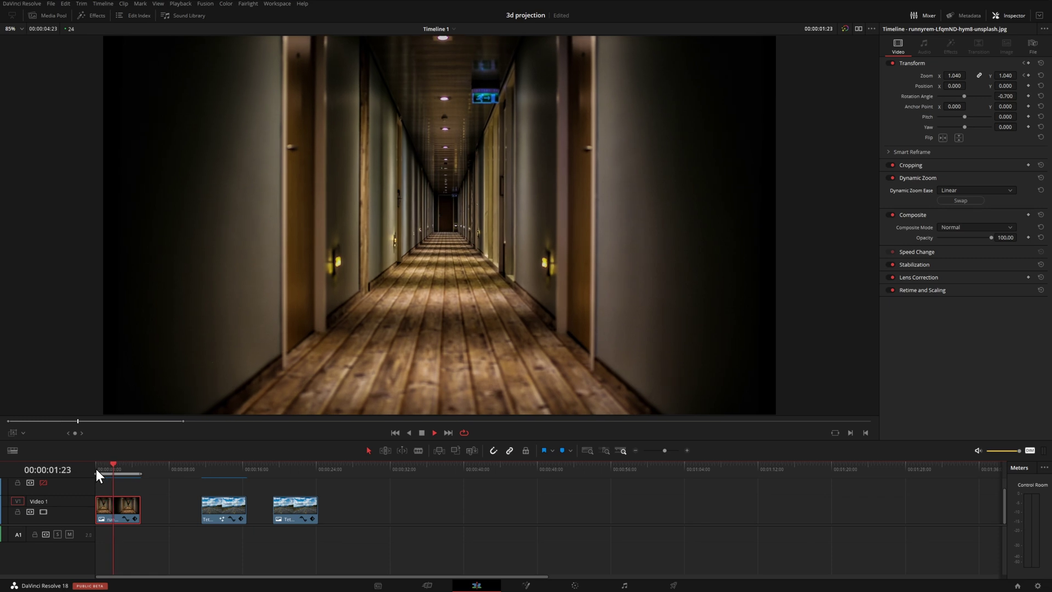
click(96, 469)
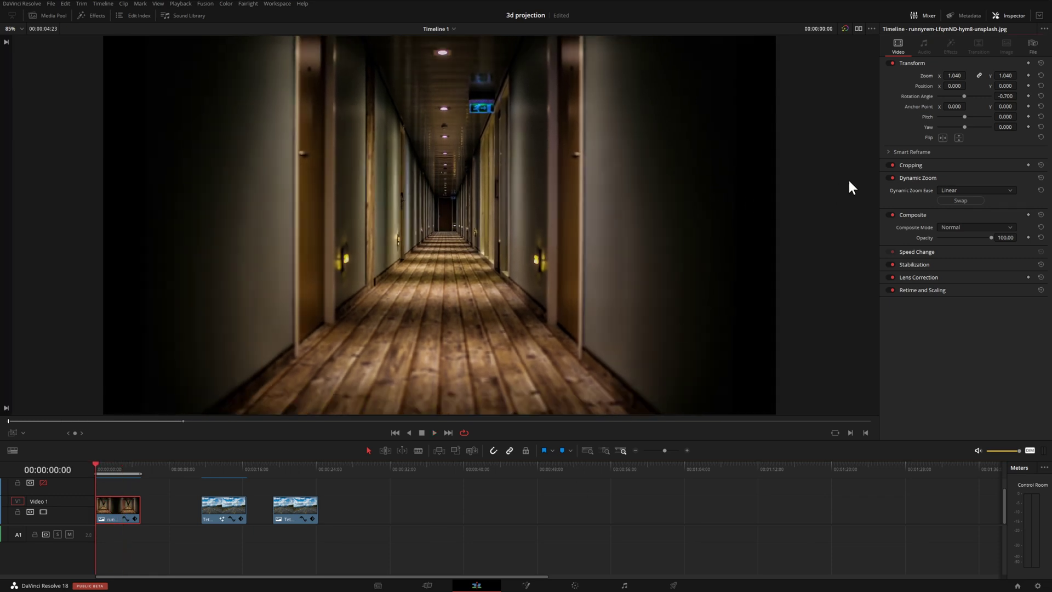
click(893, 177)
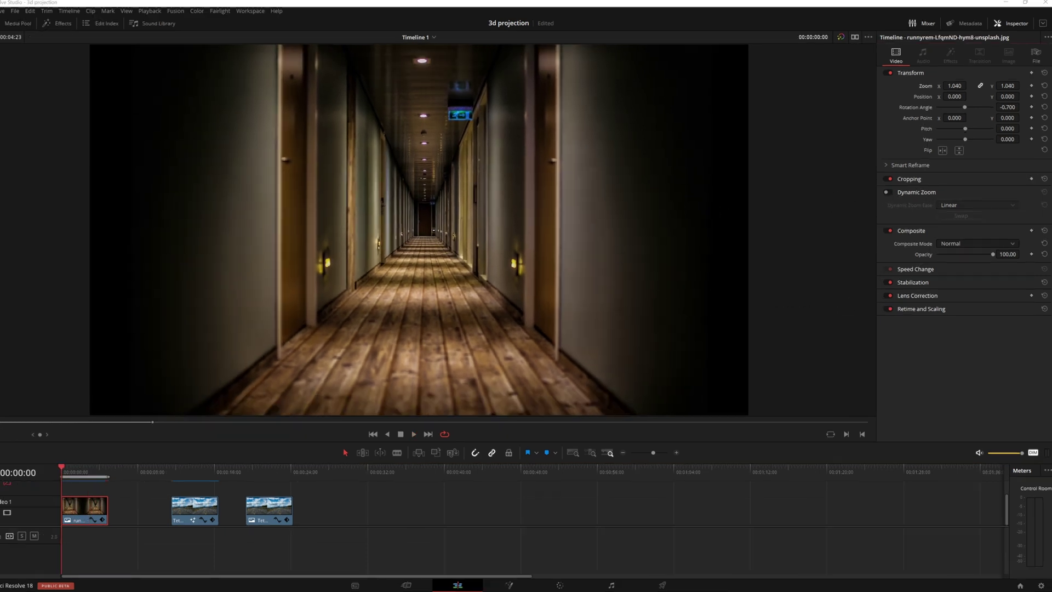
- Apply the 3D Photo Projector (LLmotion) effect to the hallway clip and show its effect controls
click(64, 24)
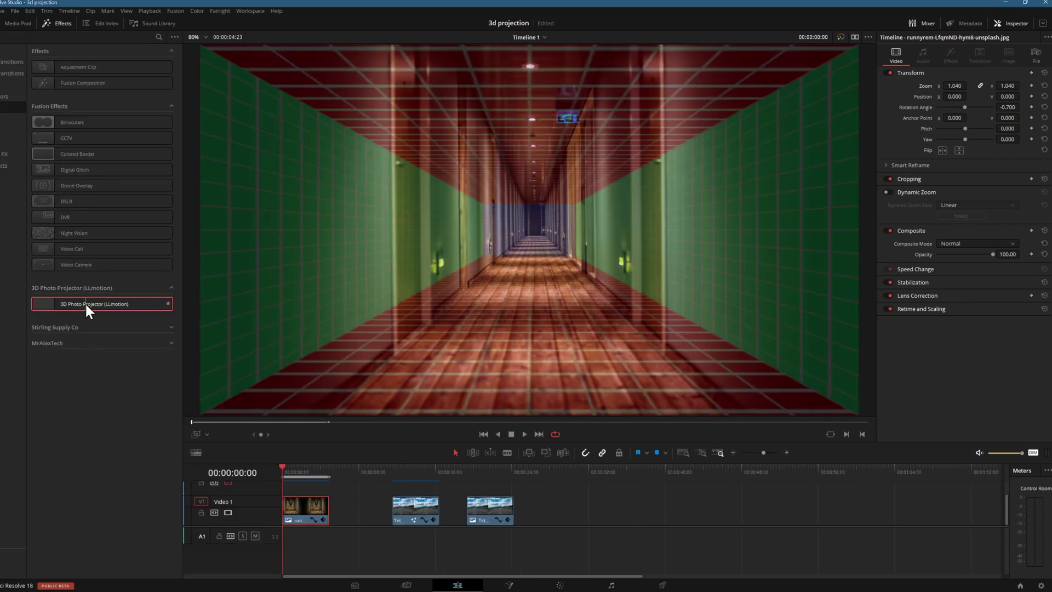
drag(104, 301, 305, 510)
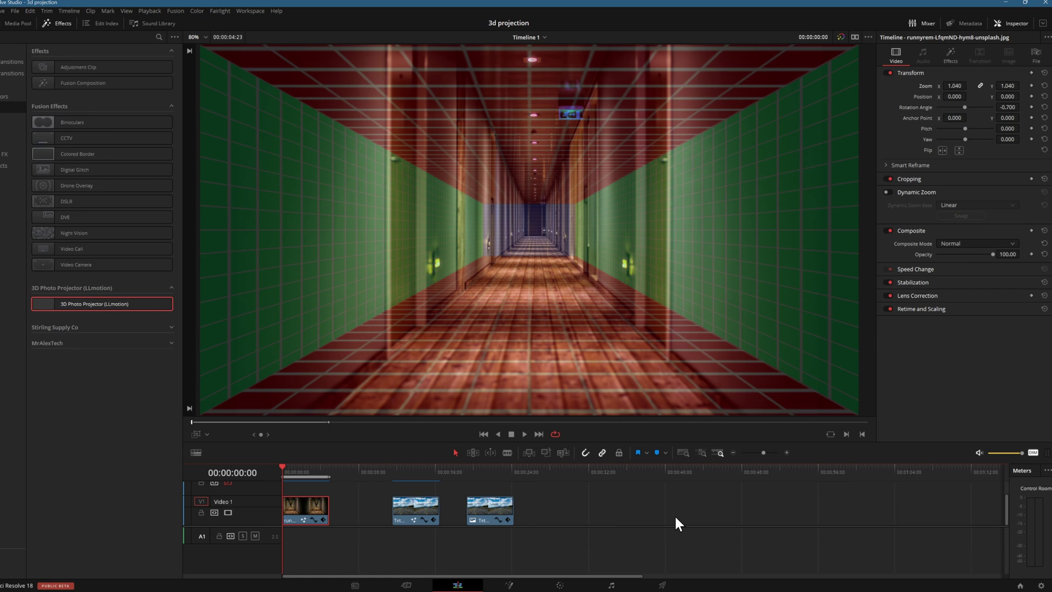
key(ctrl+6)
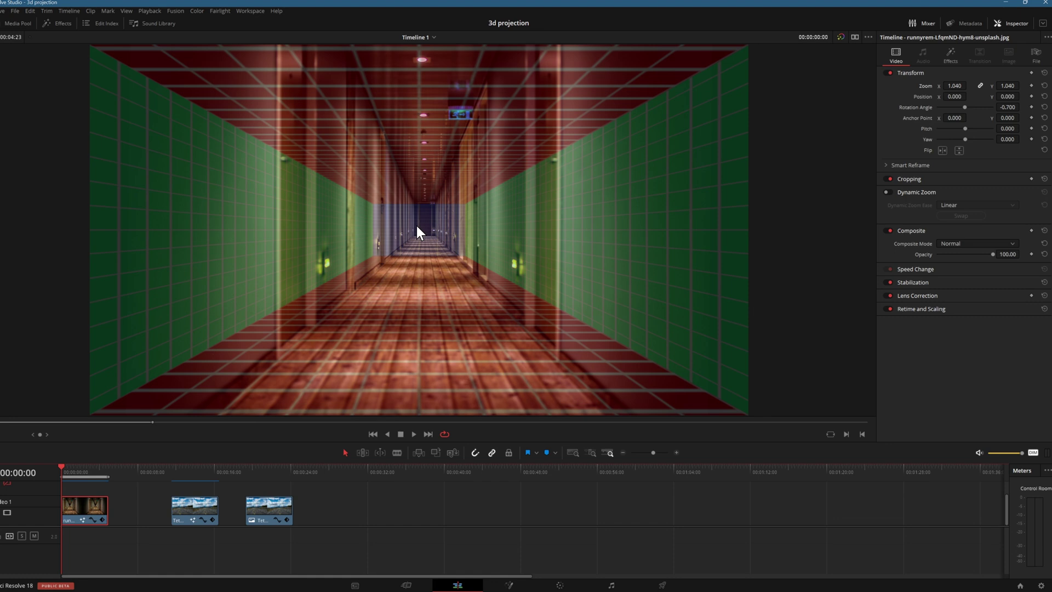
click(951, 57)
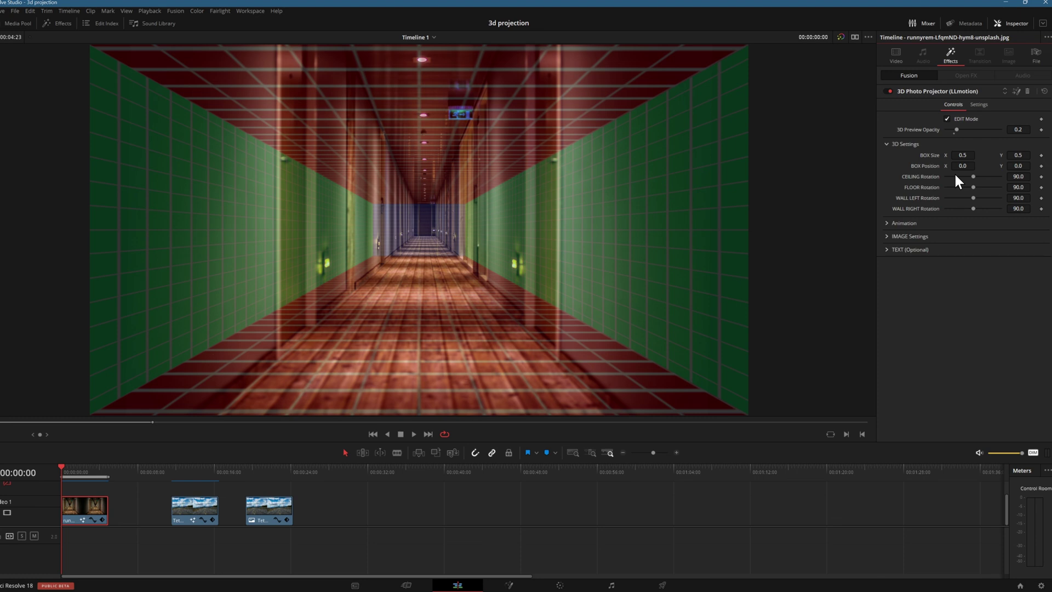
- With EDIT Mode on, set the projection box's X size to 0.129 and its position to X 0.35, Y 0.654
click(968, 116)
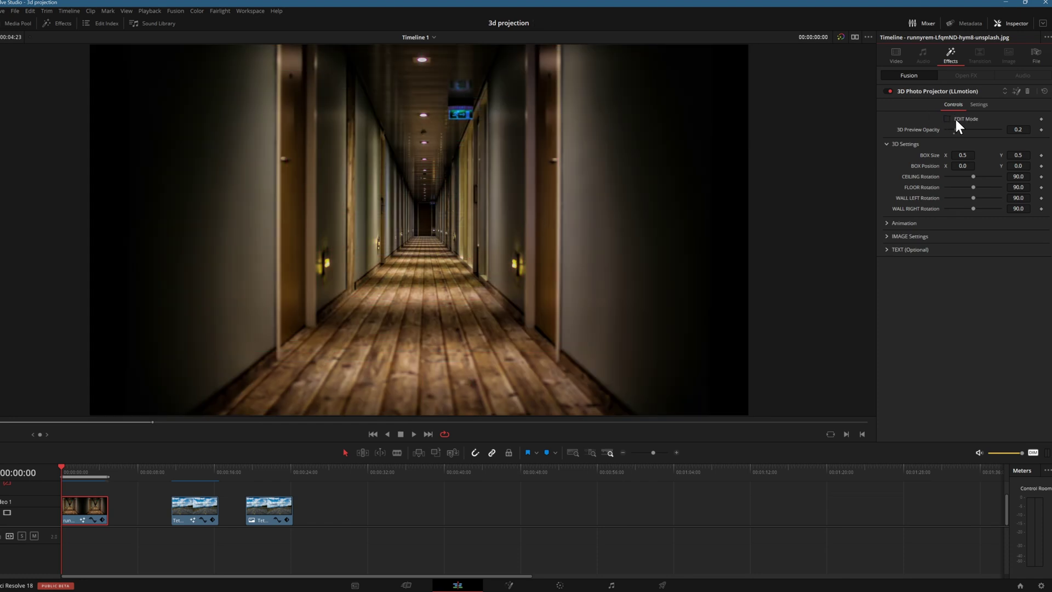
click(607, 261)
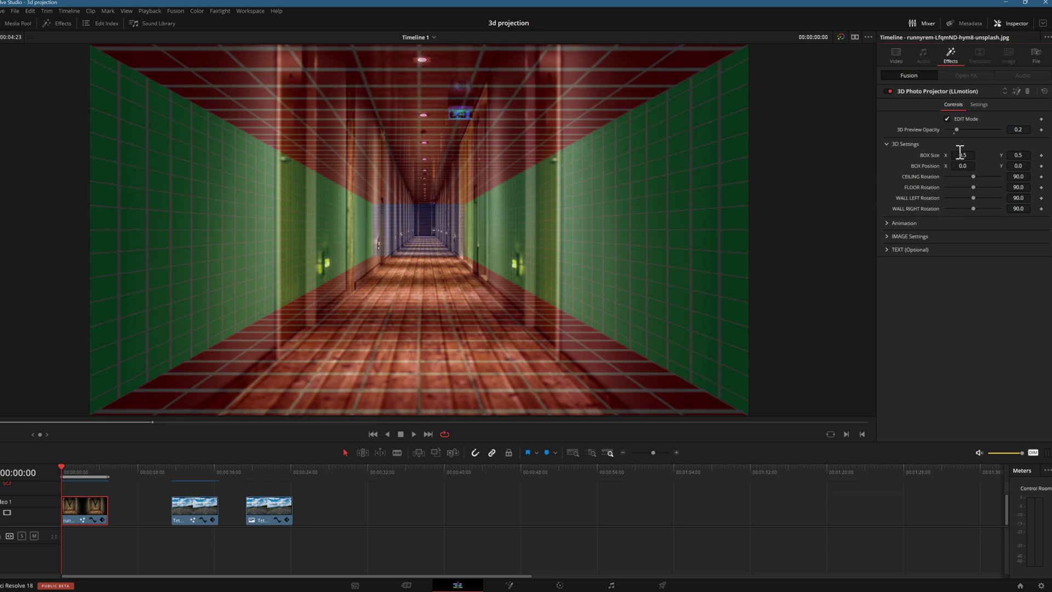
drag(963, 155, 919, 156)
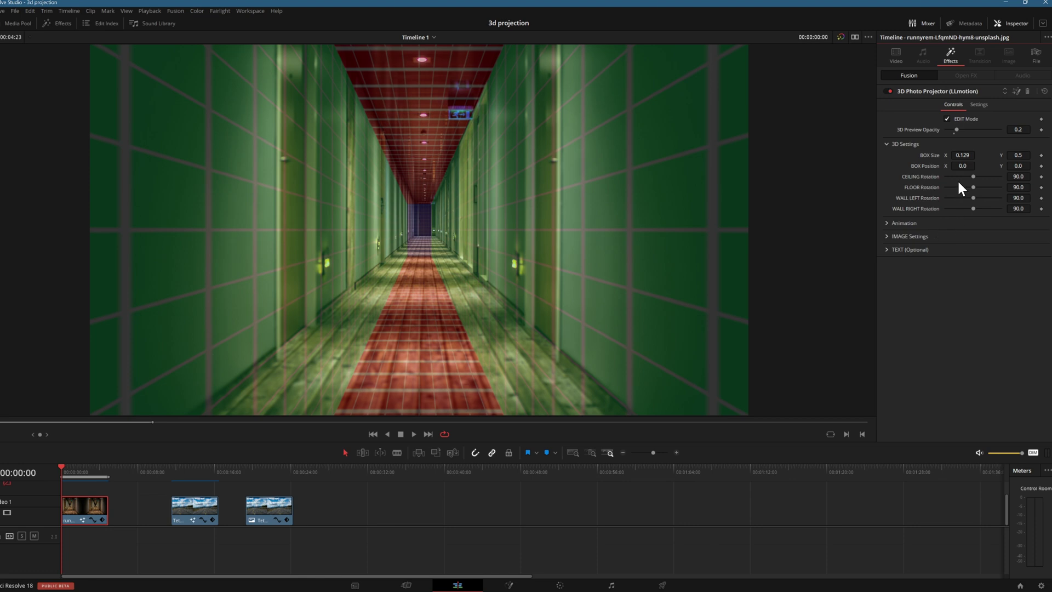
click(963, 165)
drag(963, 166, 986, 166)
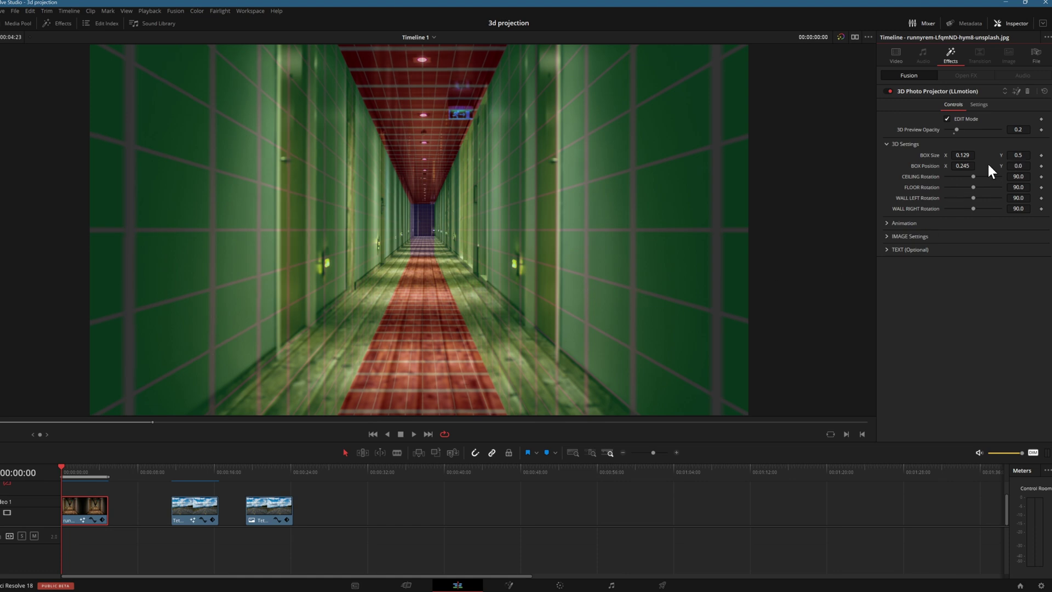
drag(988, 162, 893, 284)
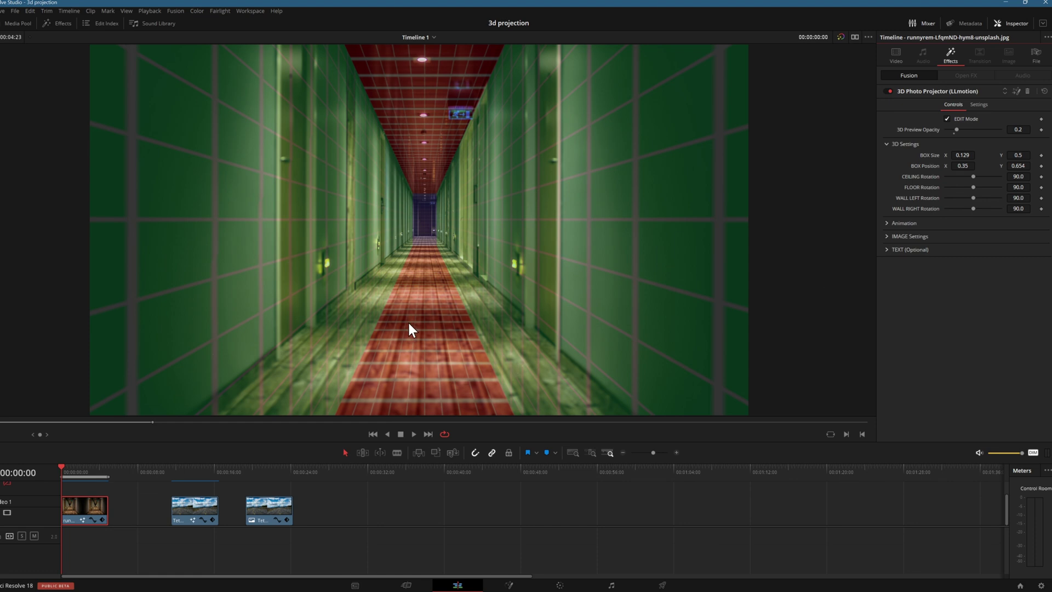
- Set the projection's FLOOR Rotation to 91.85
drag(1018, 187, 1023, 188)
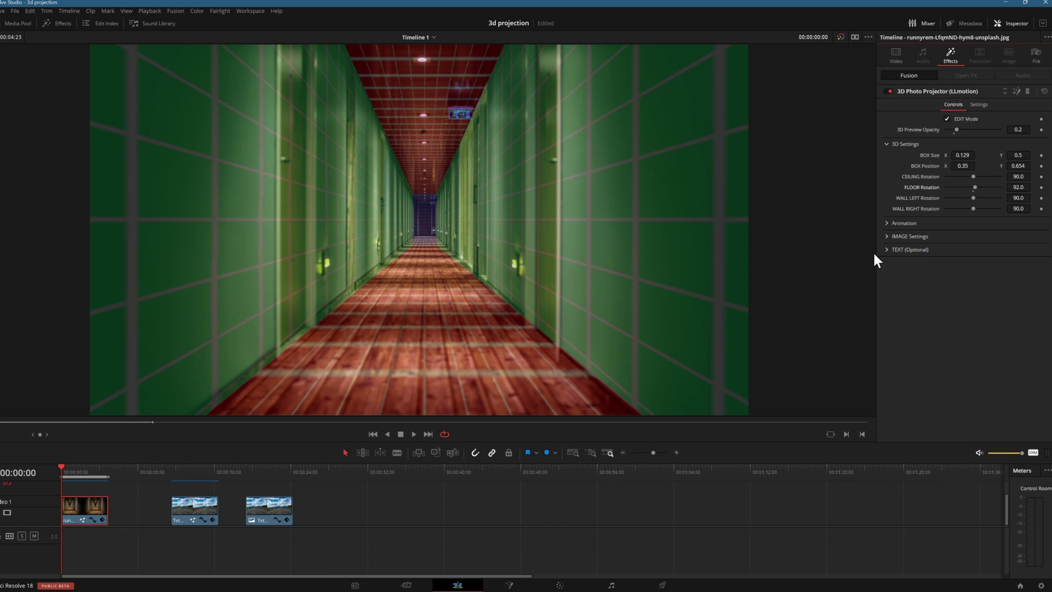
click(1018, 187)
text(91.85)
key(Return)
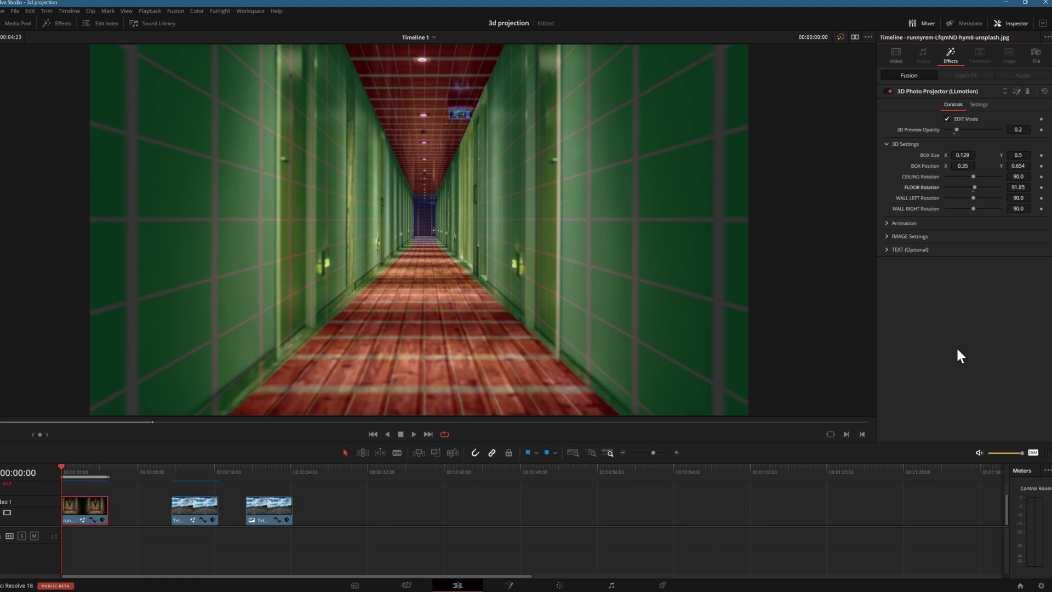
- Set the box's Y position to 1.093 and the WALL LEFT Rotation to 89.64 to match the hallway
drag(685, 362, 612, 368)
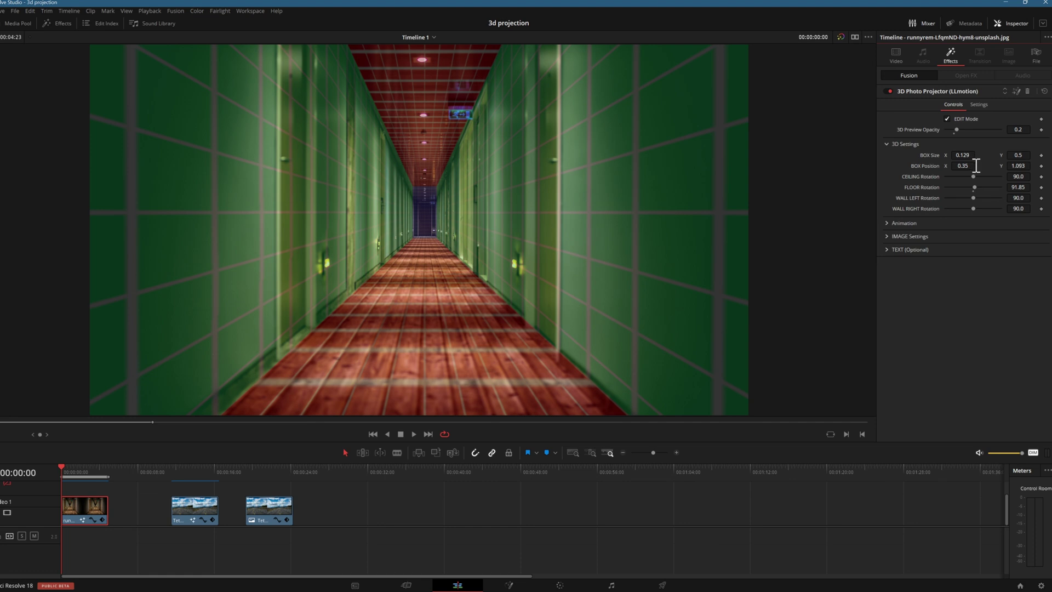
drag(966, 165, 960, 165)
key(ctrl+z)
click(948, 118)
drag(1021, 198, 1019, 197)
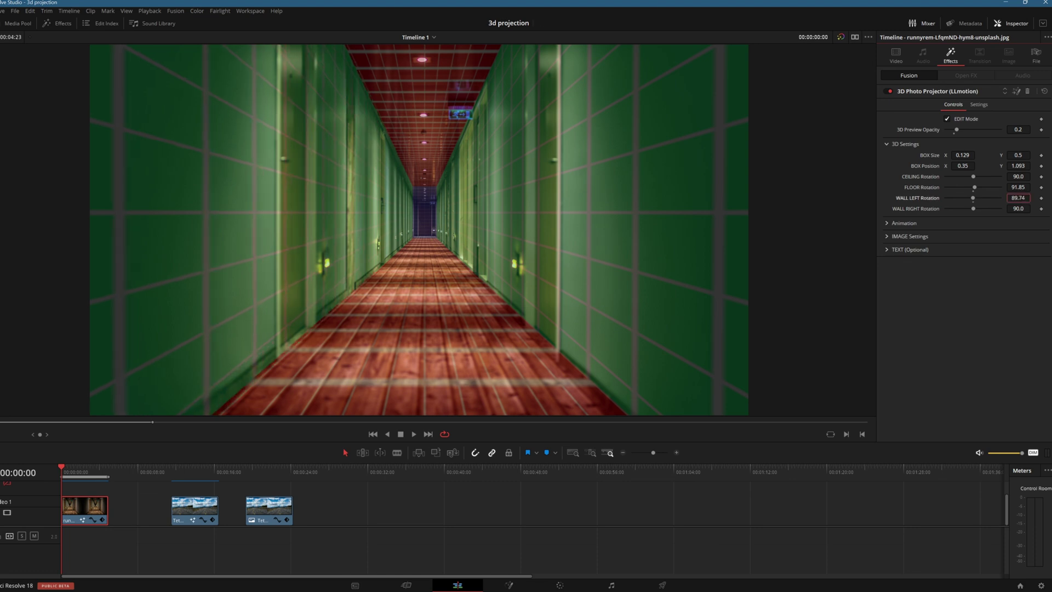
drag(1018, 198, 1017, 198)
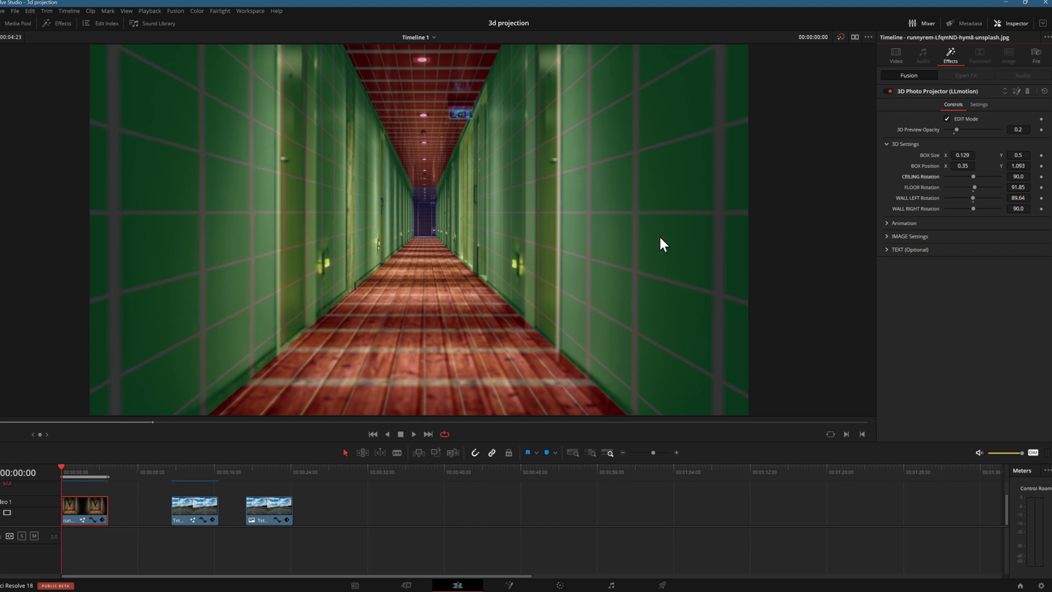
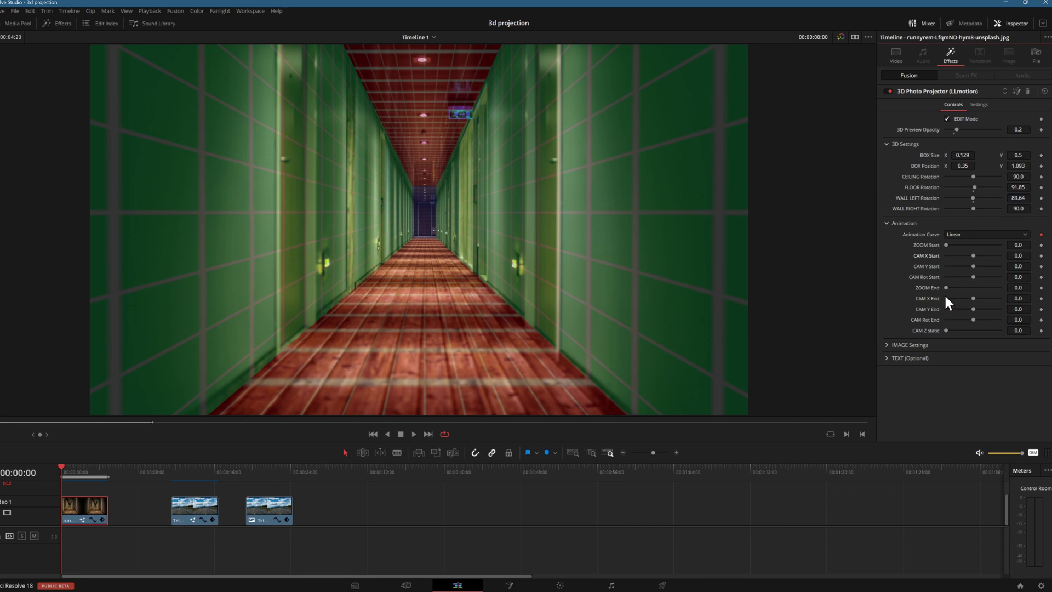
- Turn off EDIT Mode and, at the end of the clip, set ZOOM End to 0.143
click(947, 118)
click(104, 470)
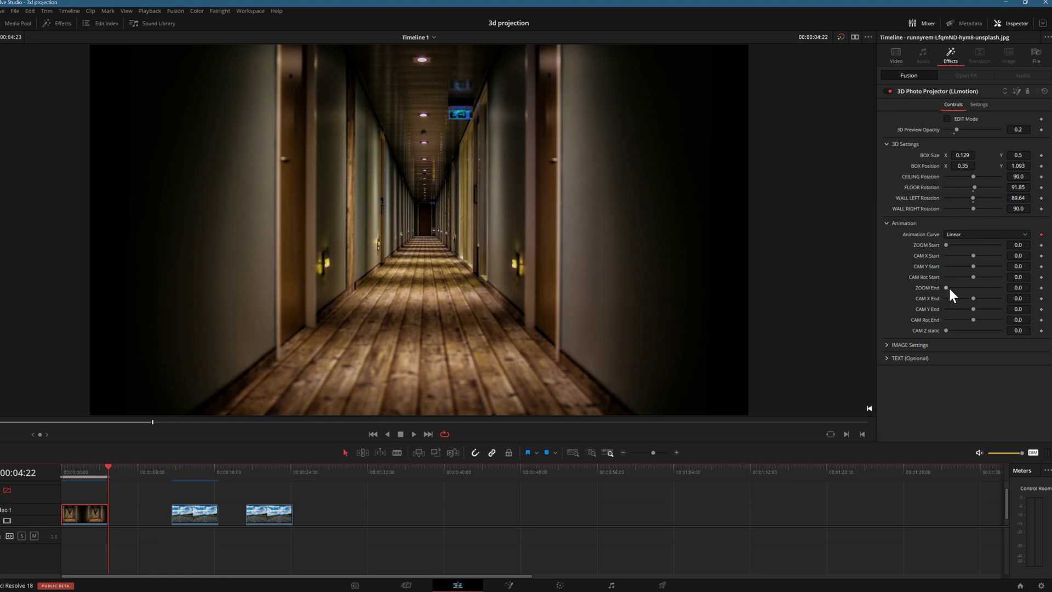
drag(1018, 288, 1024, 289)
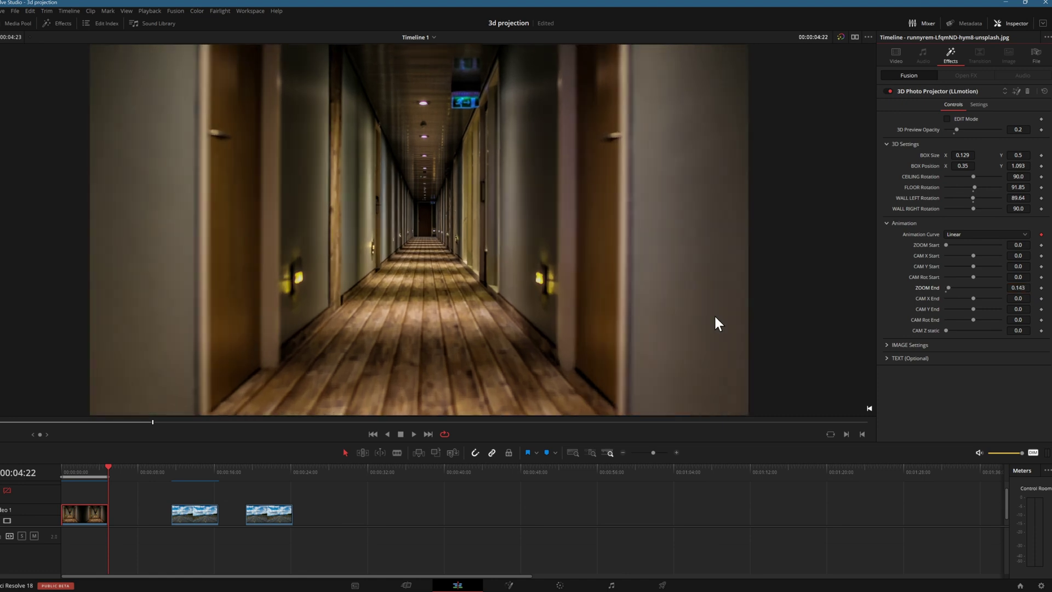
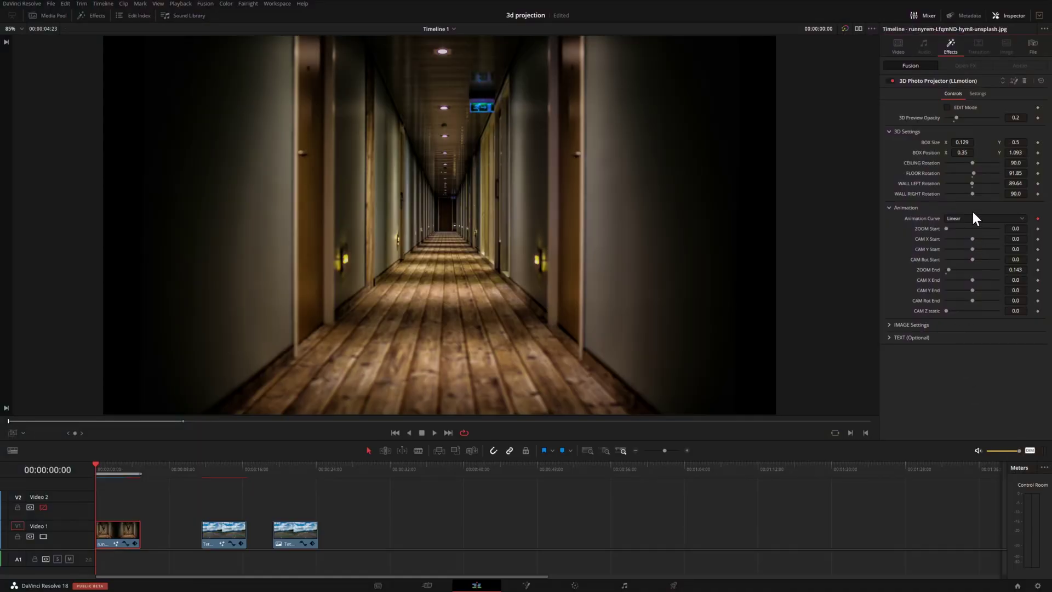
- Set the projector's Animation Curve to Easing
click(969, 218)
click(962, 239)
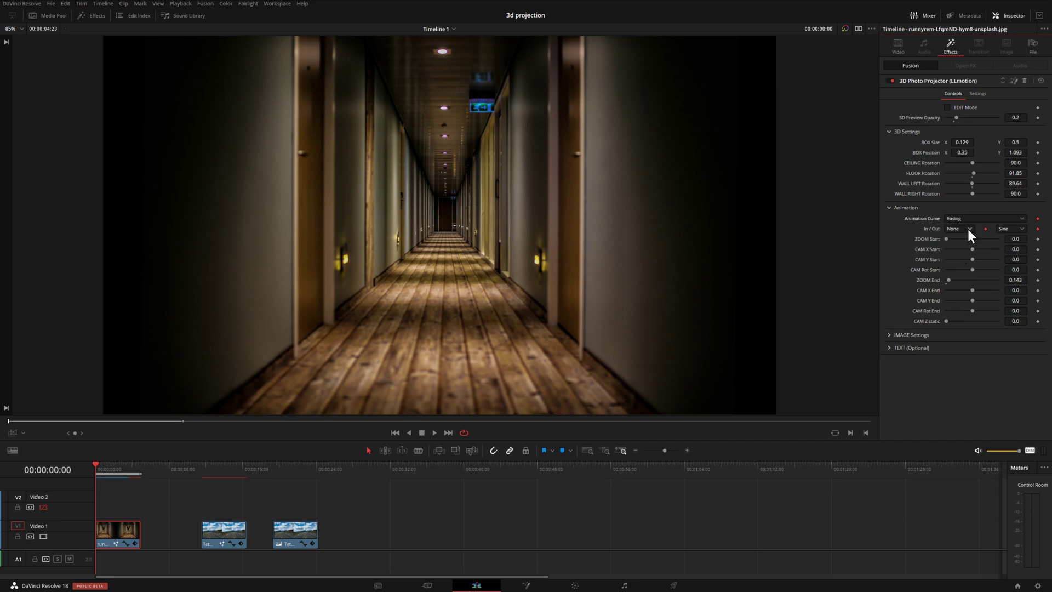
- Set the easing's In and Out curves to Sine and make the camera's X movement run from -0.0111 at the start to 0.0176 at the end
click(1010, 230)
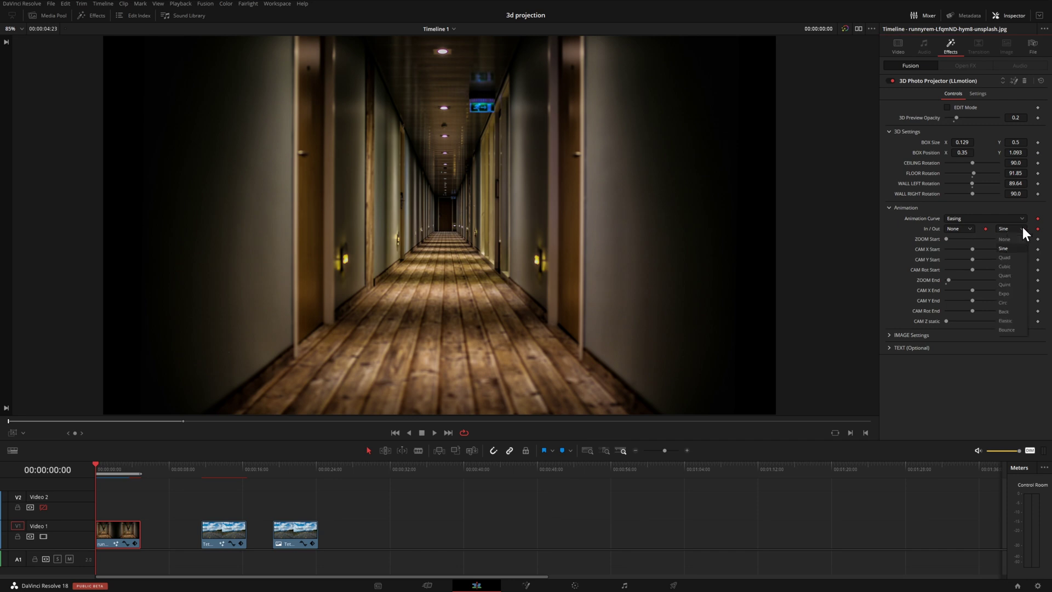
click(1005, 248)
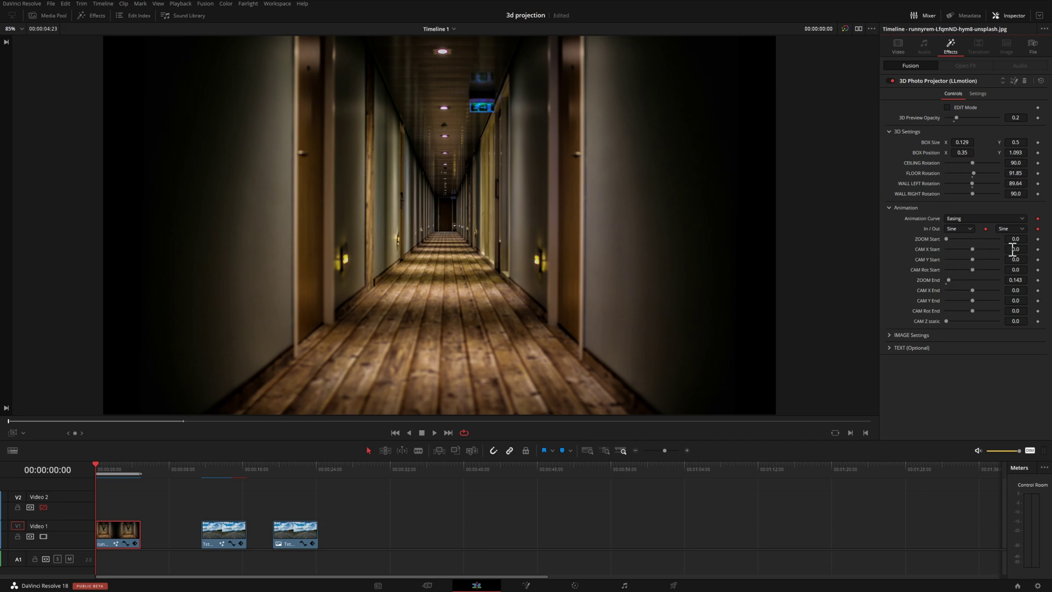
drag(1016, 249, 1015, 249)
drag(1015, 249, 1013, 250)
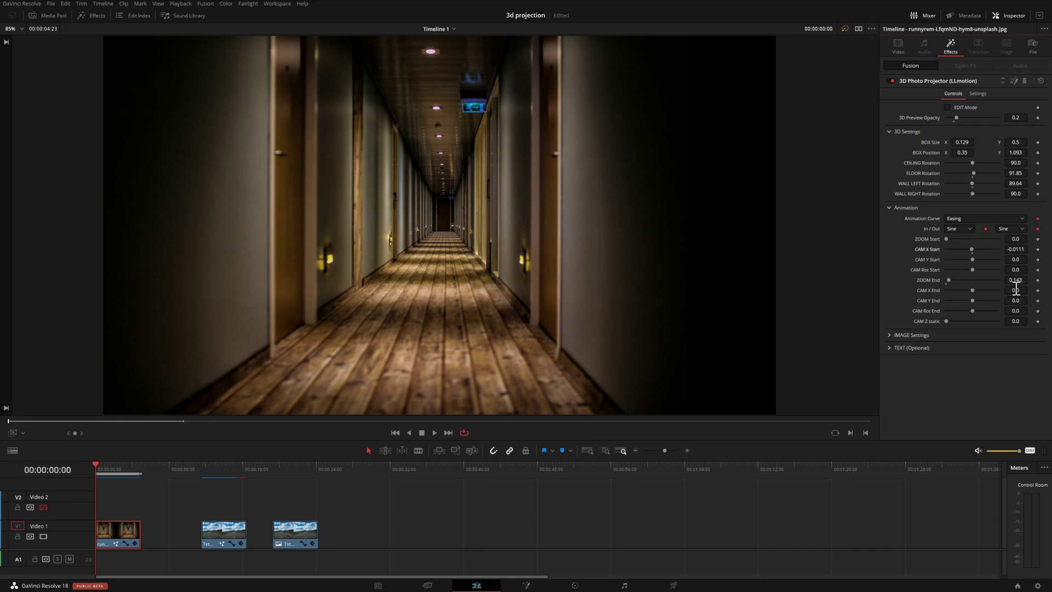
drag(1016, 290, 1018, 290)
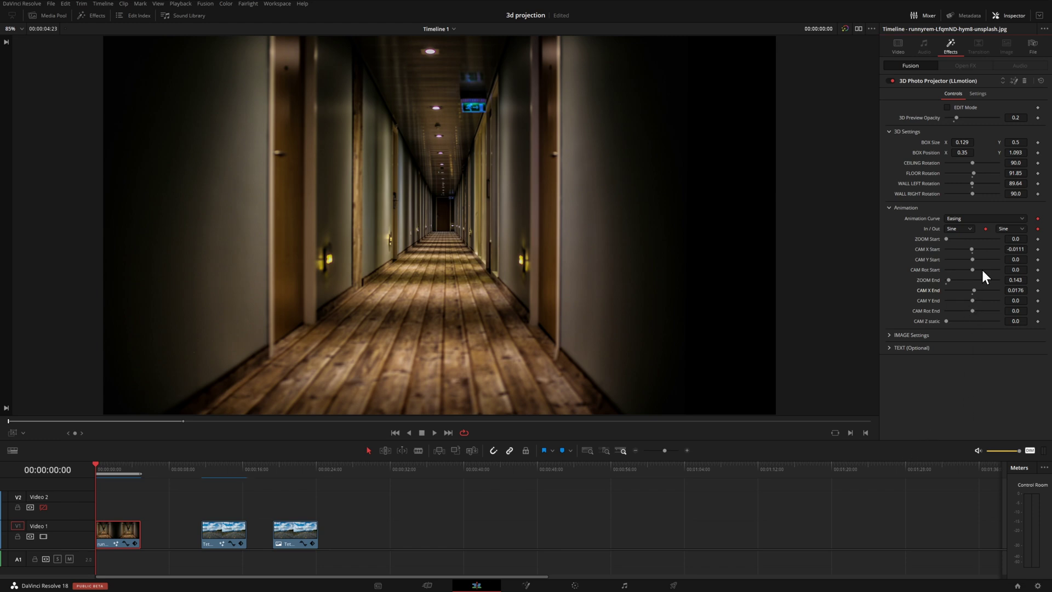
- Set CAM Rot Start to -3.7 and ZOOM Start to 0.053 so the tilted frame is filled
drag(1020, 269, 1012, 270)
drag(1015, 269, 1017, 270)
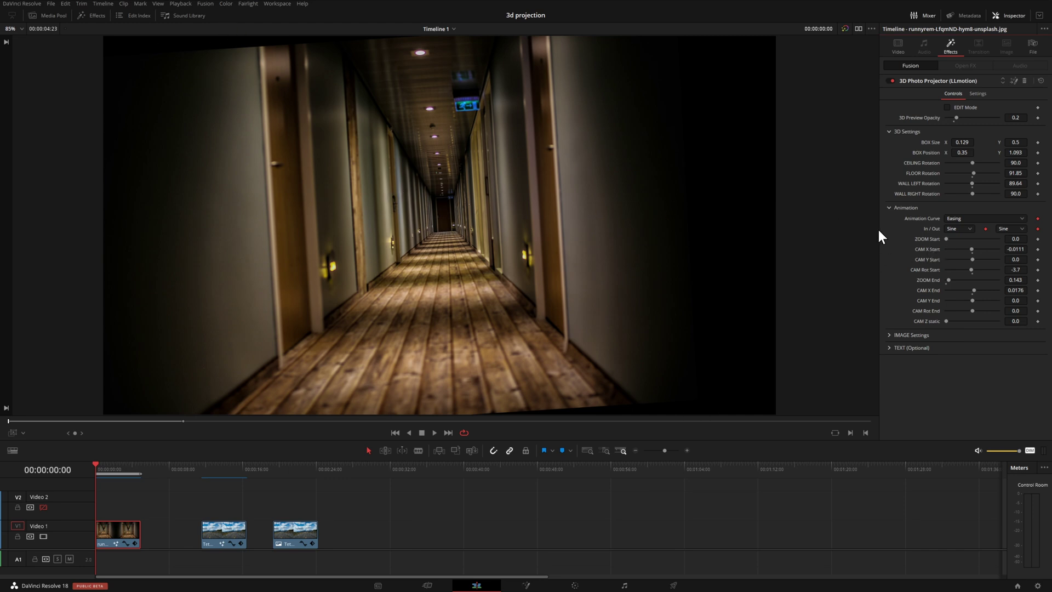
drag(1015, 239, 1013, 239)
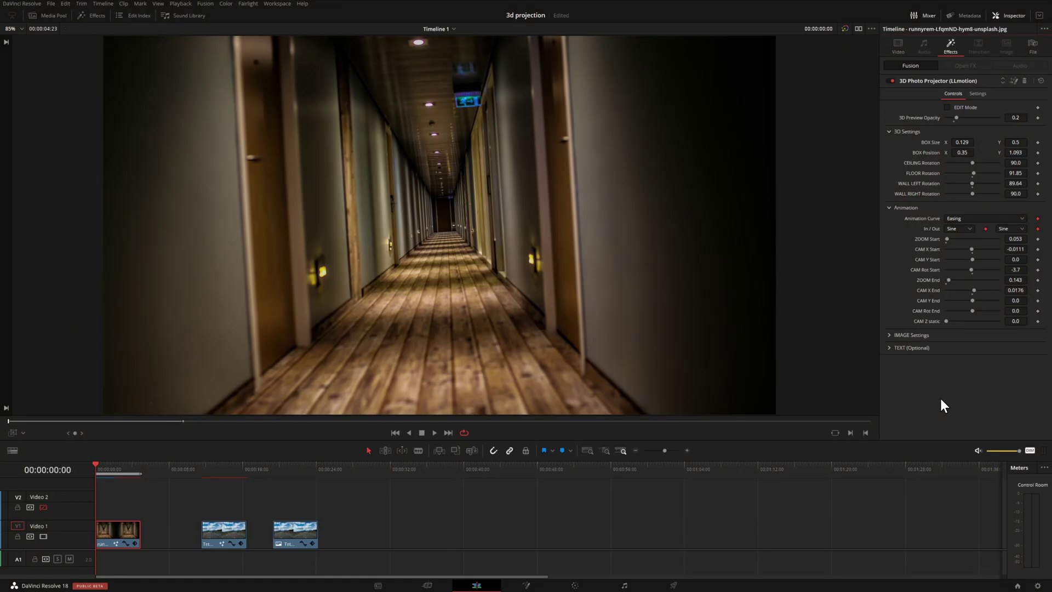
- Add the optional 3D text "POST" to the hallway projection
click(890, 335)
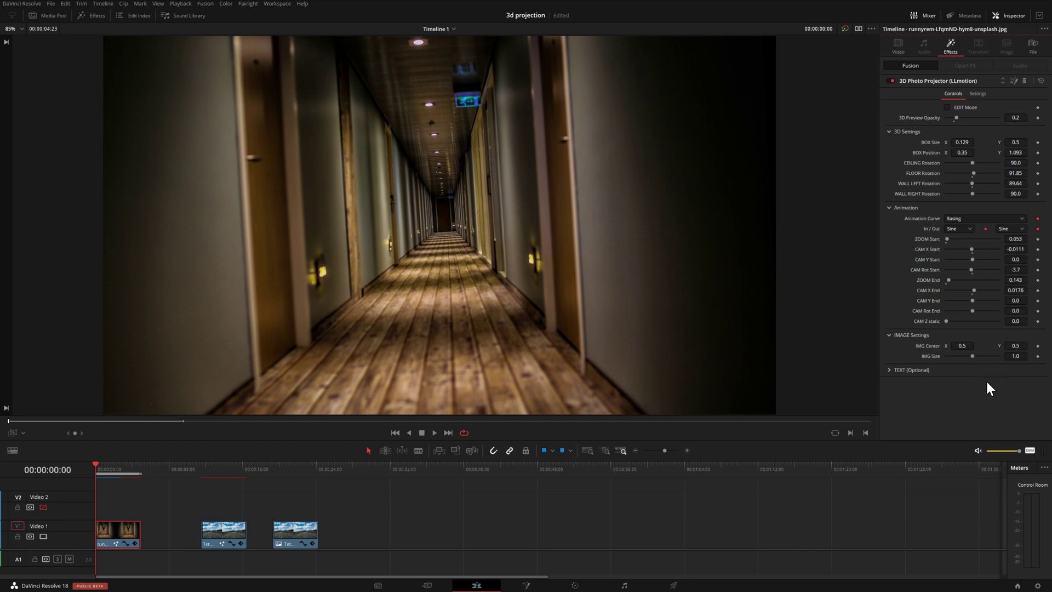
click(889, 373)
scroll(918, 375, down, 3)
click(916, 377)
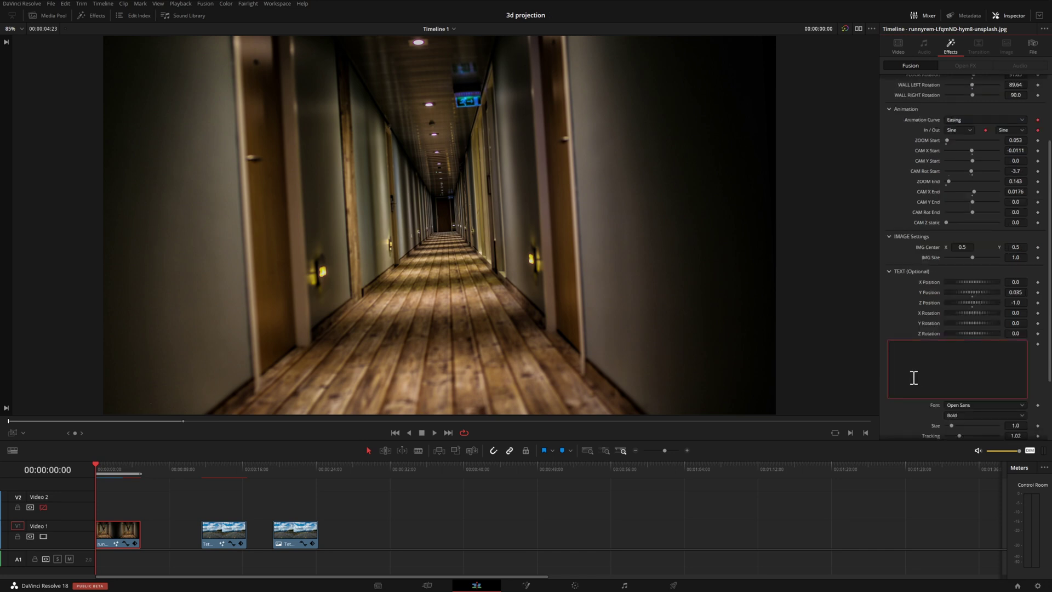
text(POST)
click(900, 320)
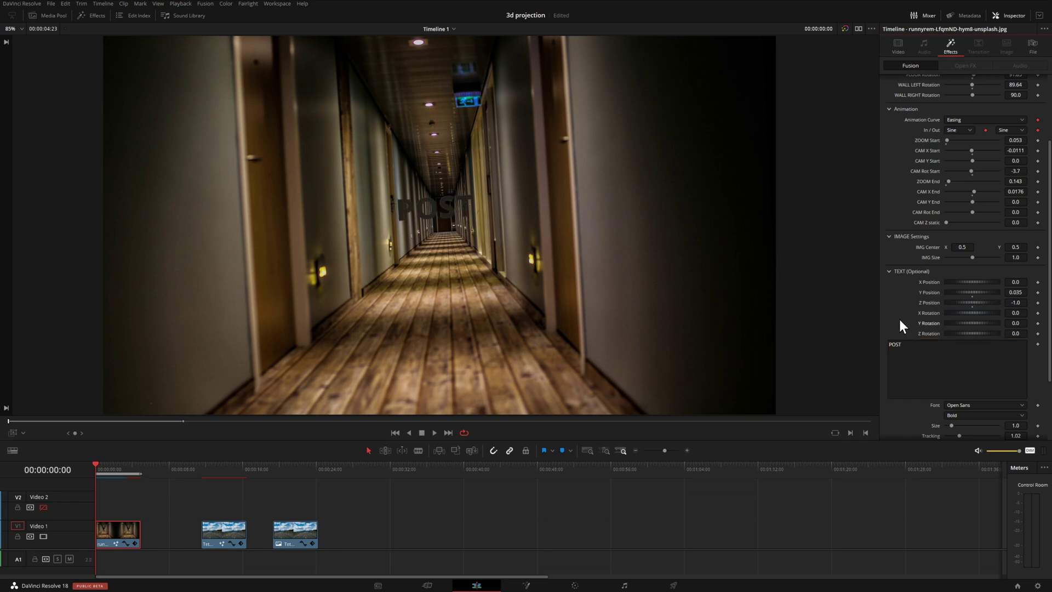
- At 00:00:02:22 in the hallway clip, set CAM Z static to 0.732
click(122, 465)
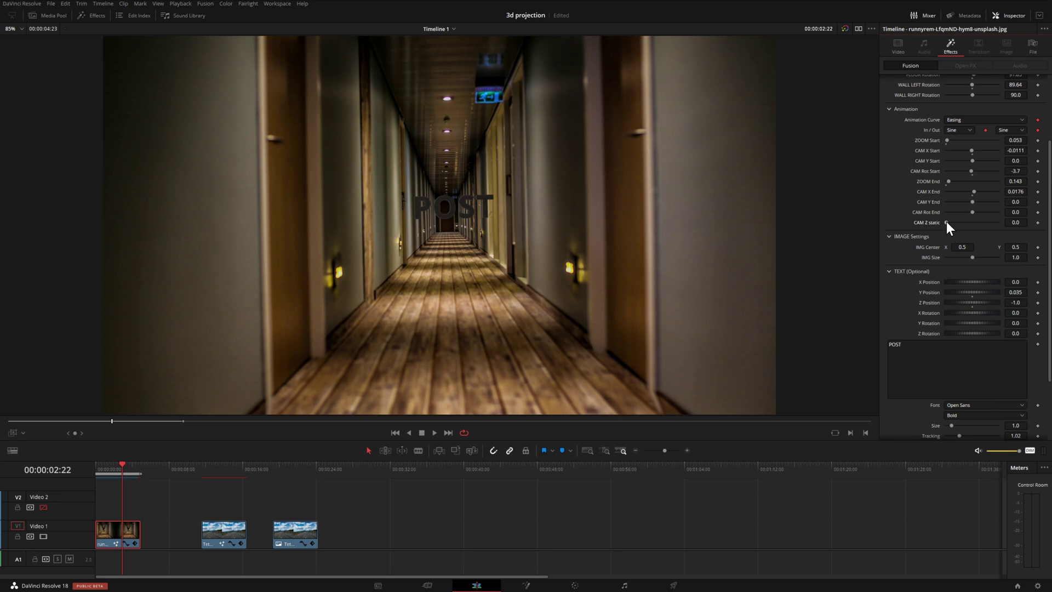
drag(947, 222, 951, 222)
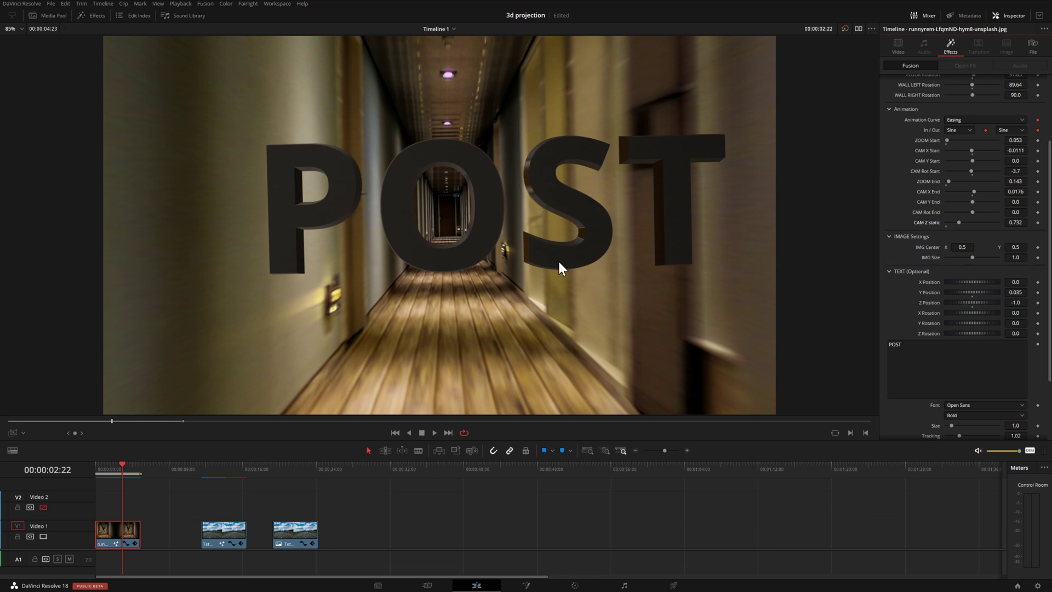
- Change the 3D text color to a pale grey-green with RGB values 177, 186, 170
scroll(1050, 355, down, 3)
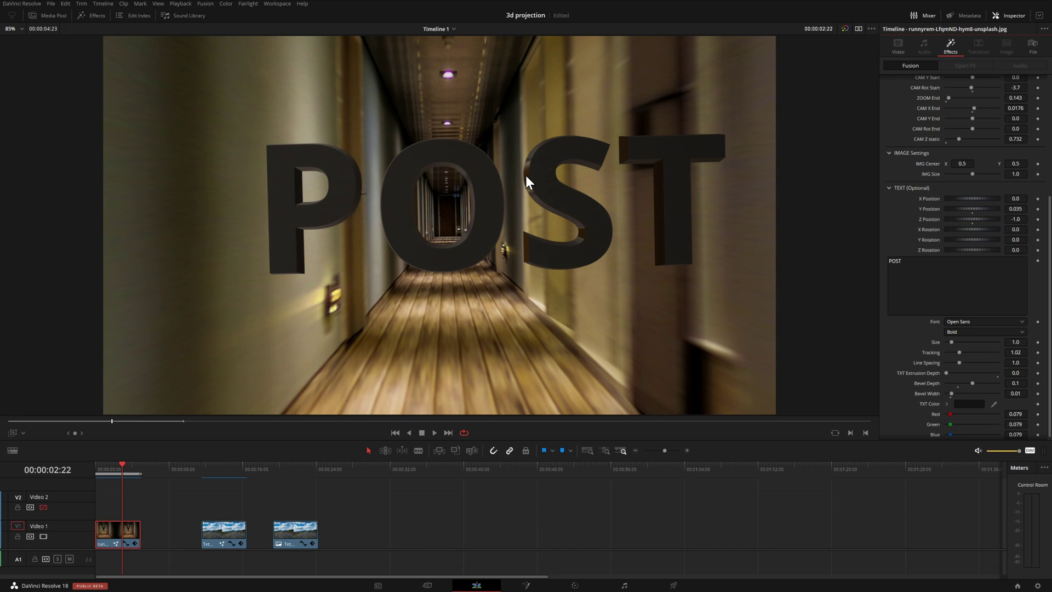
click(973, 403)
drag(564, 248, 621, 245)
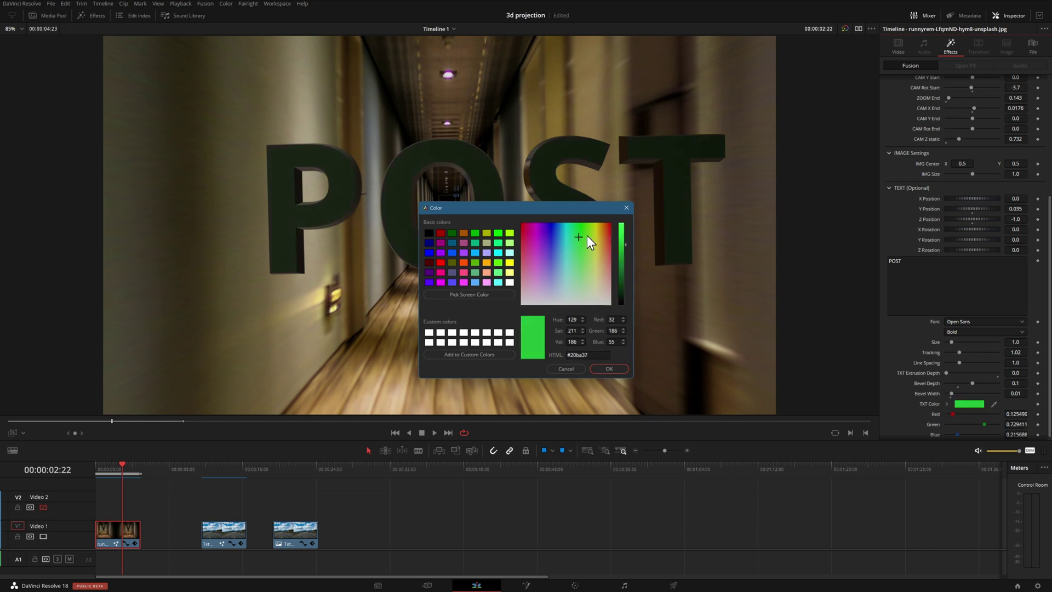
click(578, 291)
click(587, 297)
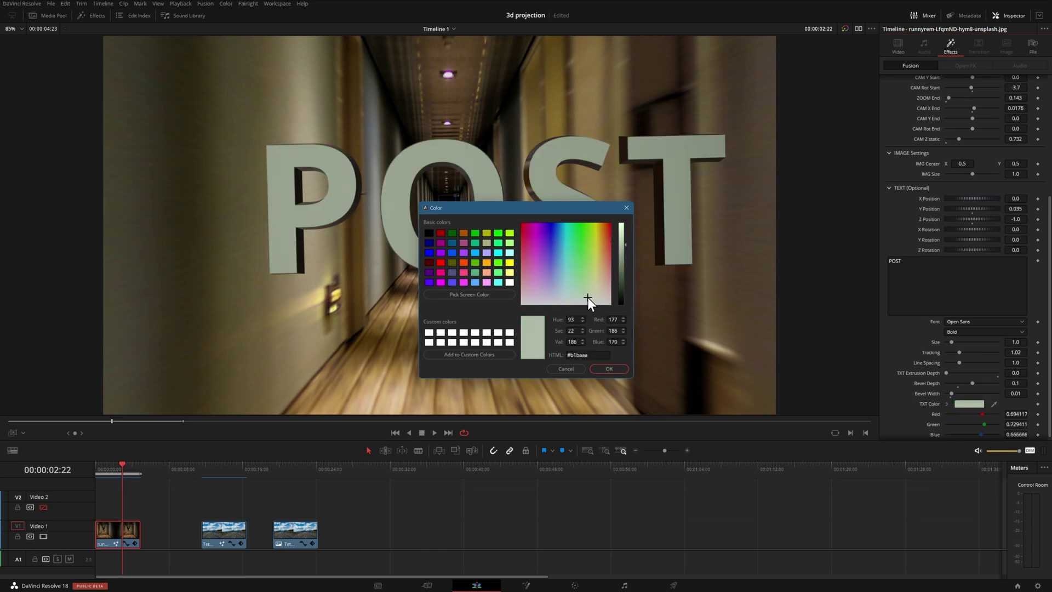
click(612, 366)
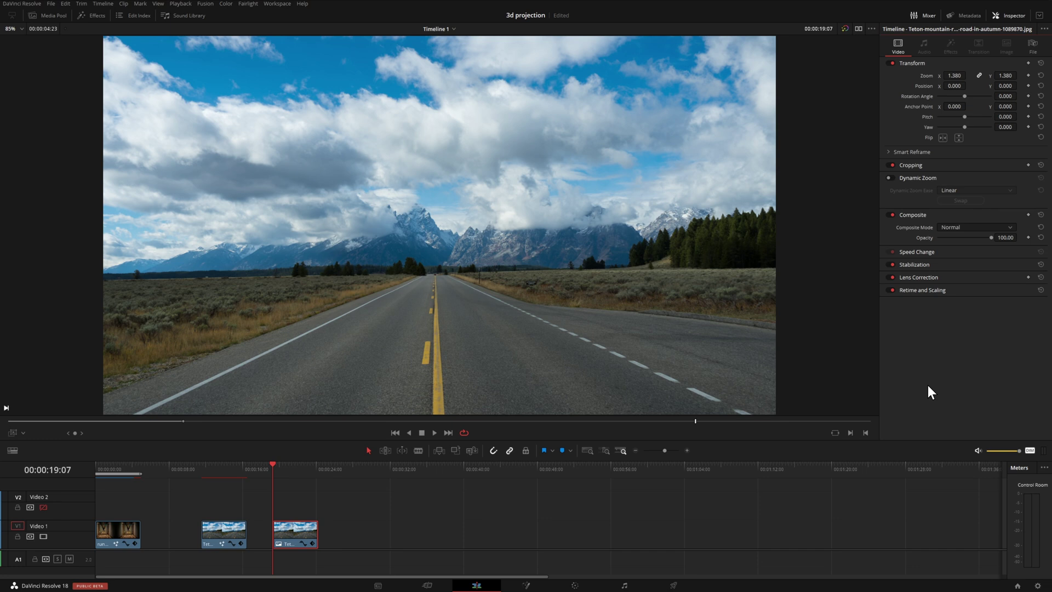
- Apply the 3D Photo Projector effect to the last mountain road clip and show the effect's controls
click(94, 16)
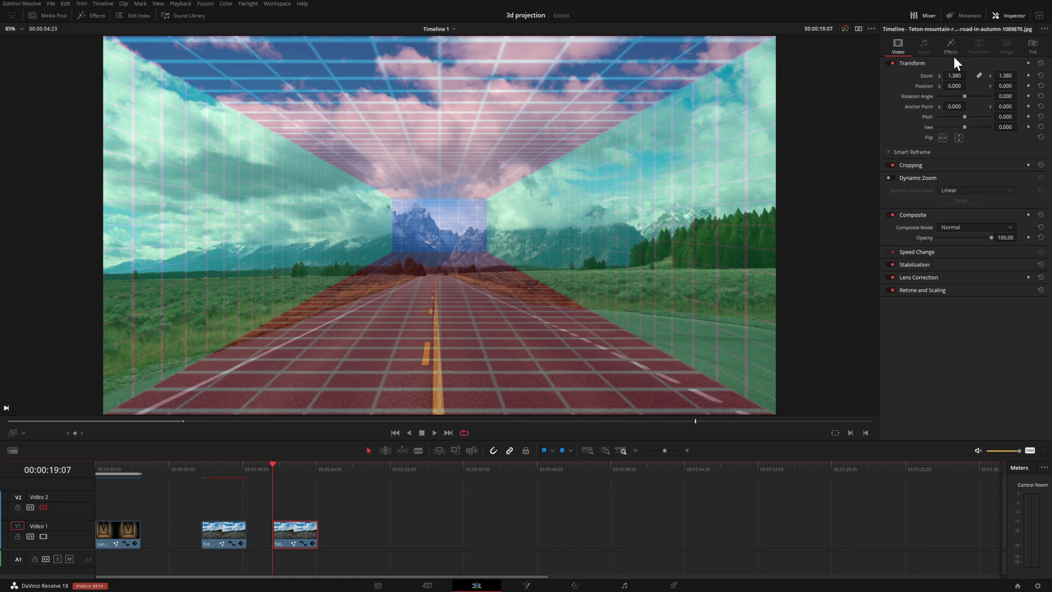
click(950, 49)
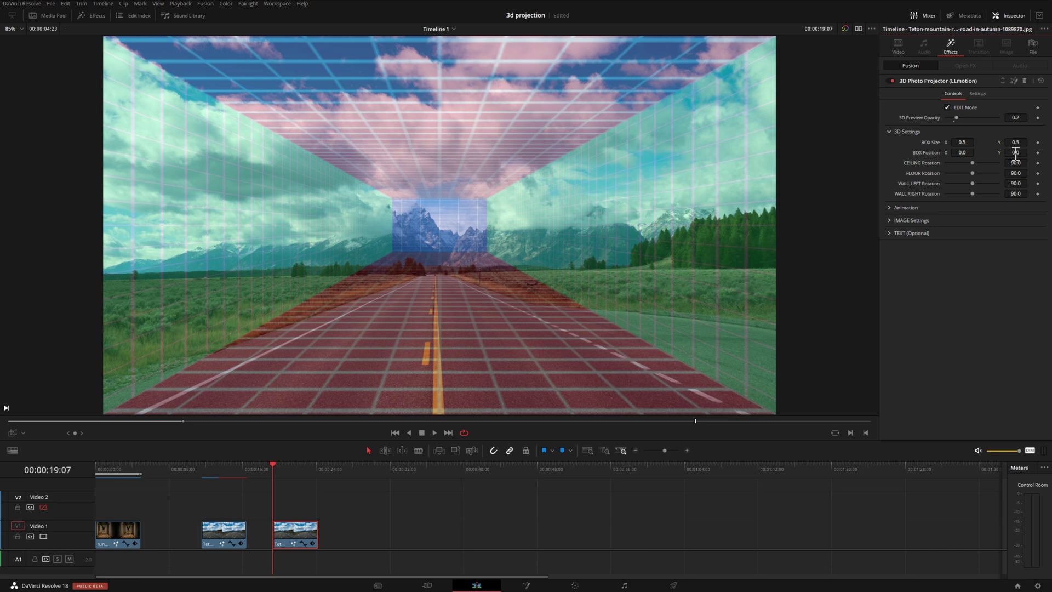
- Fit the projection box to the road photo with BOX Position Y at -1.262 and BOX Size X at 3.737
drag(1018, 154, 1009, 342)
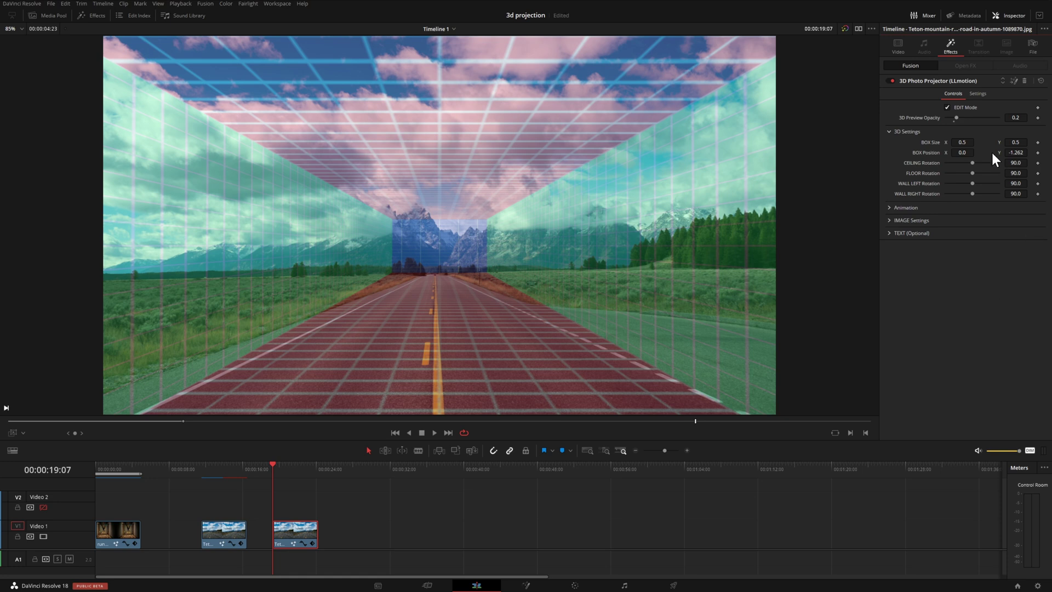
key(Tab)
click(963, 142)
text(2.039)
key(Return)
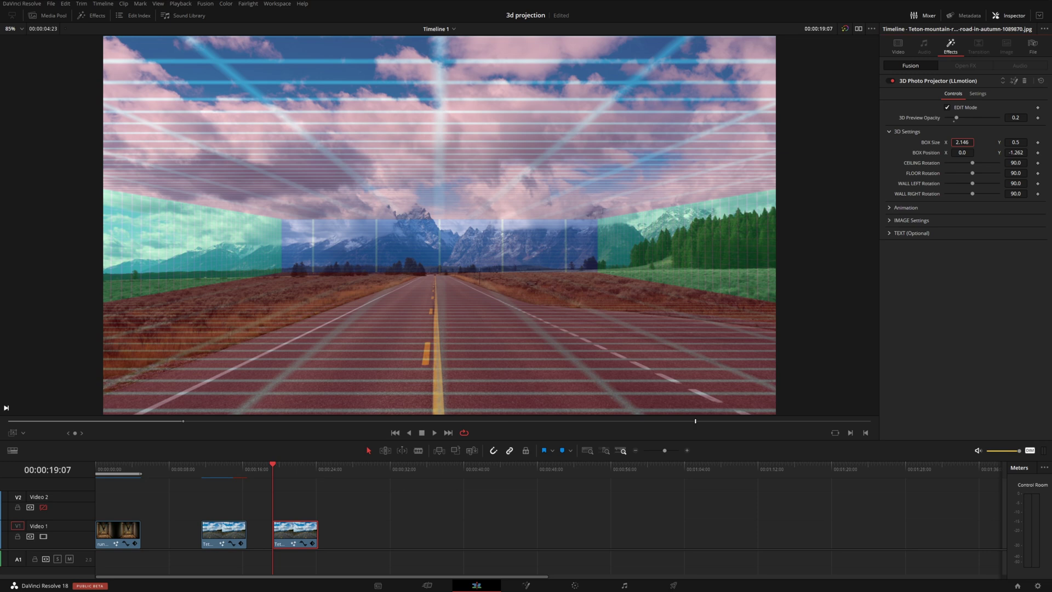
drag(963, 142, 507, 383)
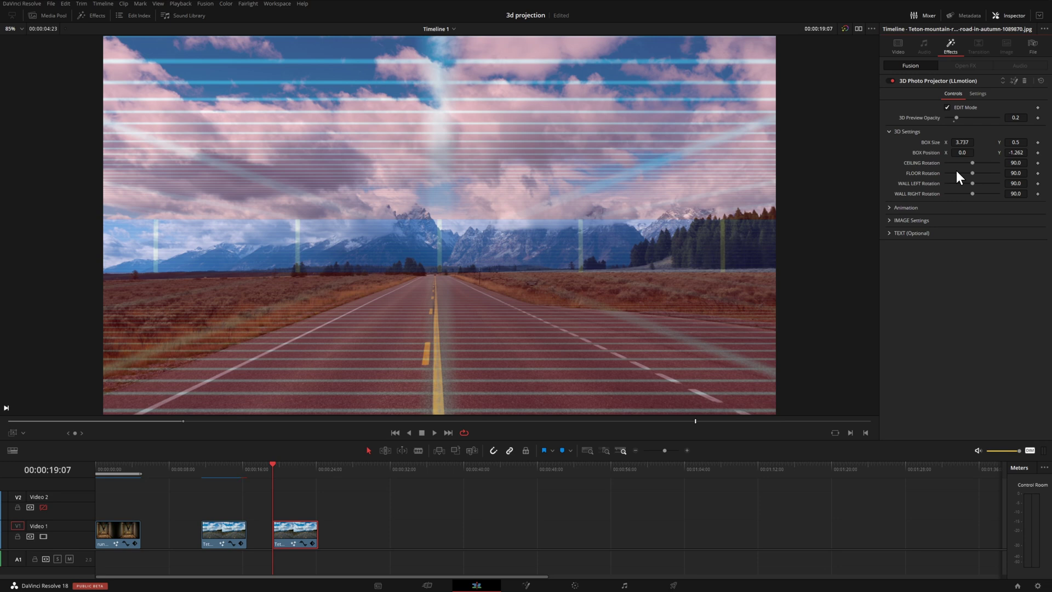
- Set the road projection's FLOOR Rotation to 90.3
click(1011, 173)
text(3)
key(Return)
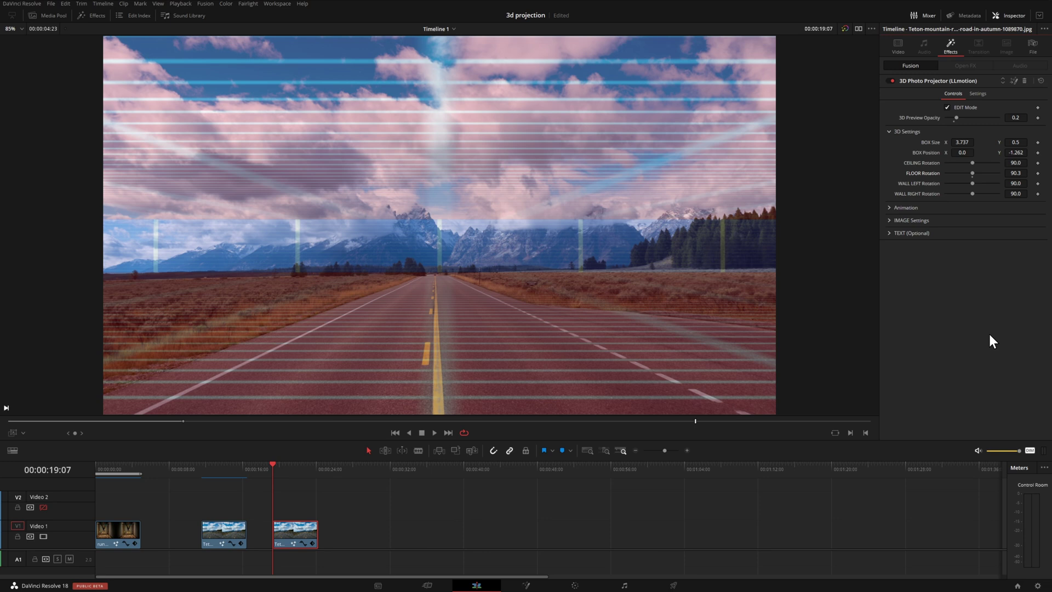
- Try a BOX Size Y of 1.5 on the road projection and undo it
click(1018, 141)
text(1.5)
key(Tab)
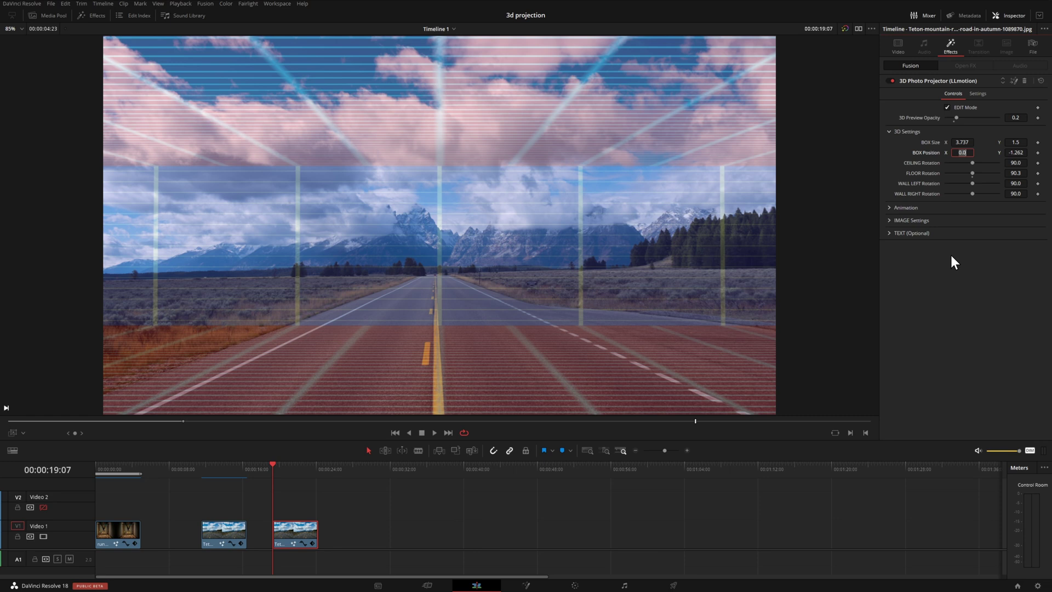
key(ctrl+z)
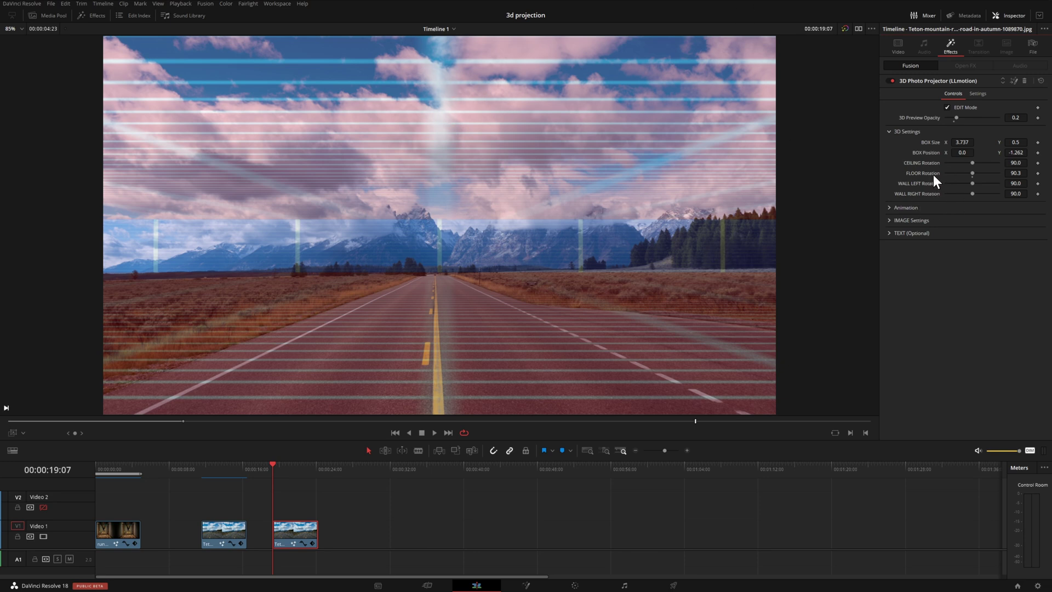
- Set the road projection's CEILING Rotation to 180 and its FLOOR Rotation to 90.64
click(1009, 163)
text(180)
click(1013, 173)
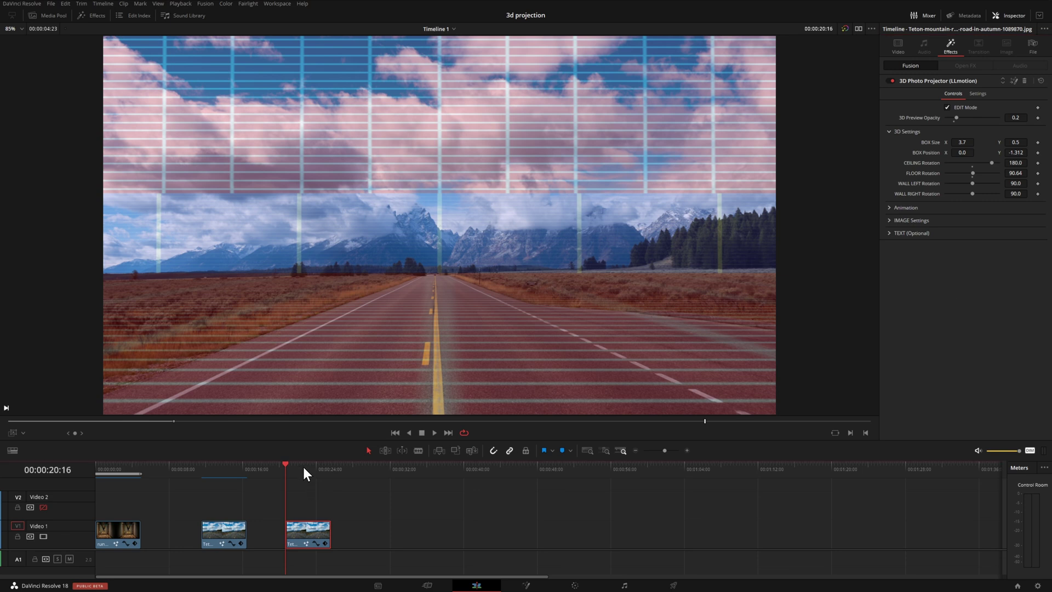
- At the end of the road clip, turn off EDIT Mode and set ZOOM End to 0.325, then return to the clip's start
drag(311, 465, 327, 469)
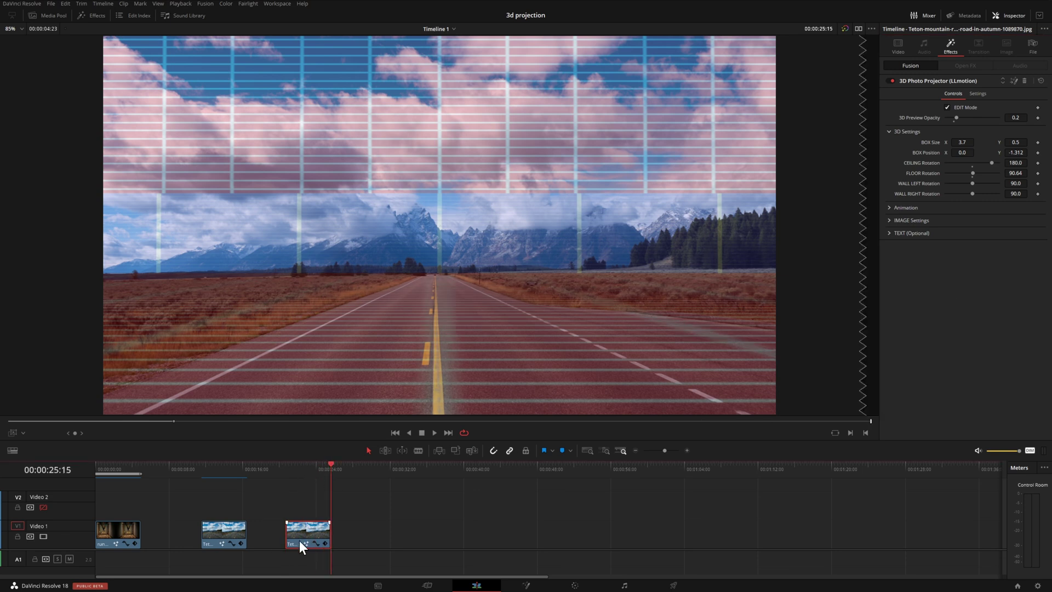
click(964, 207)
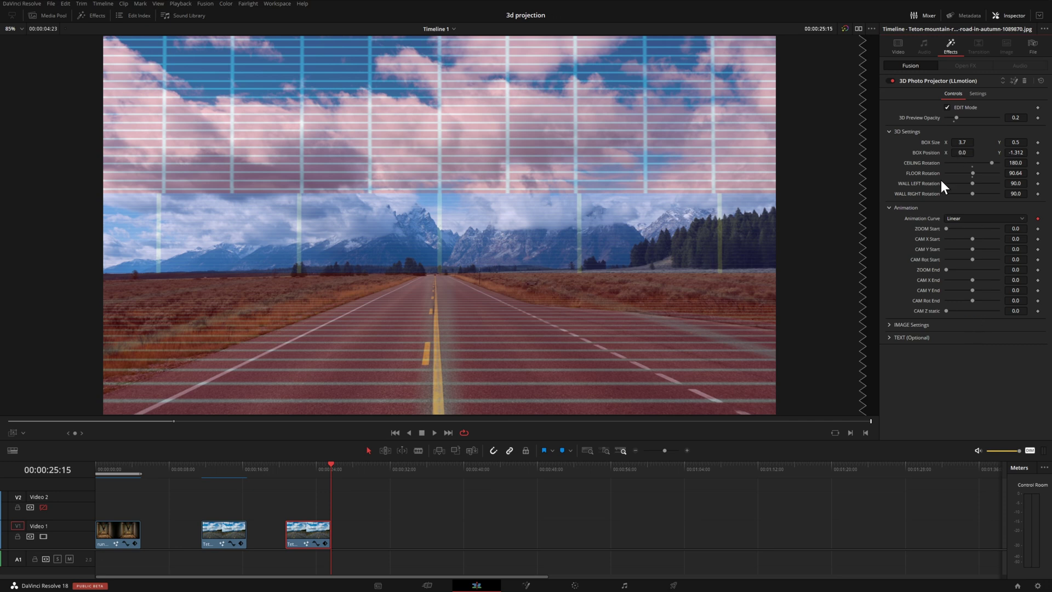
click(946, 108)
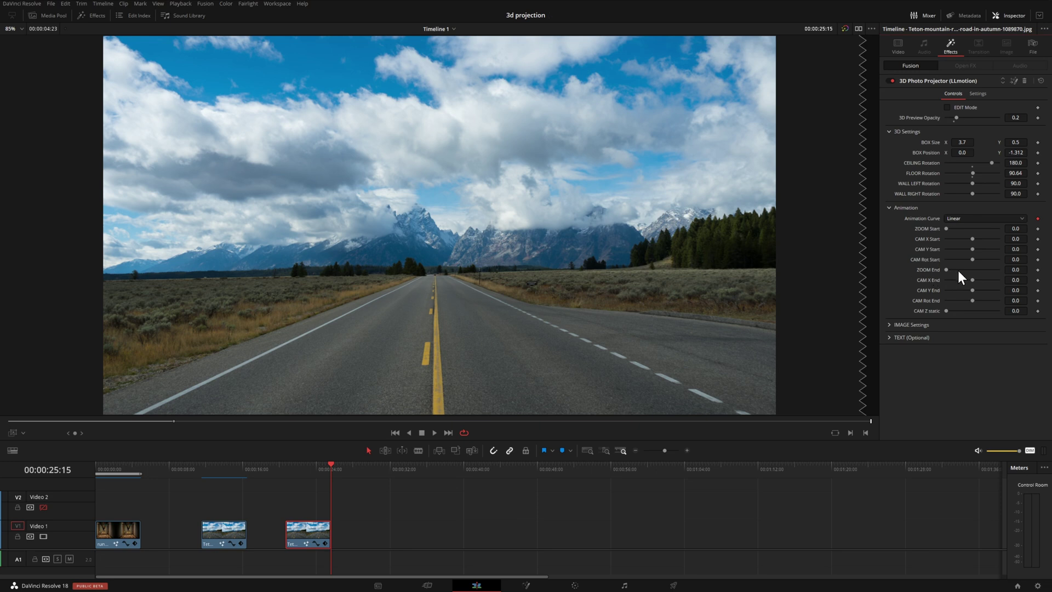
drag(1016, 270, 1034, 269)
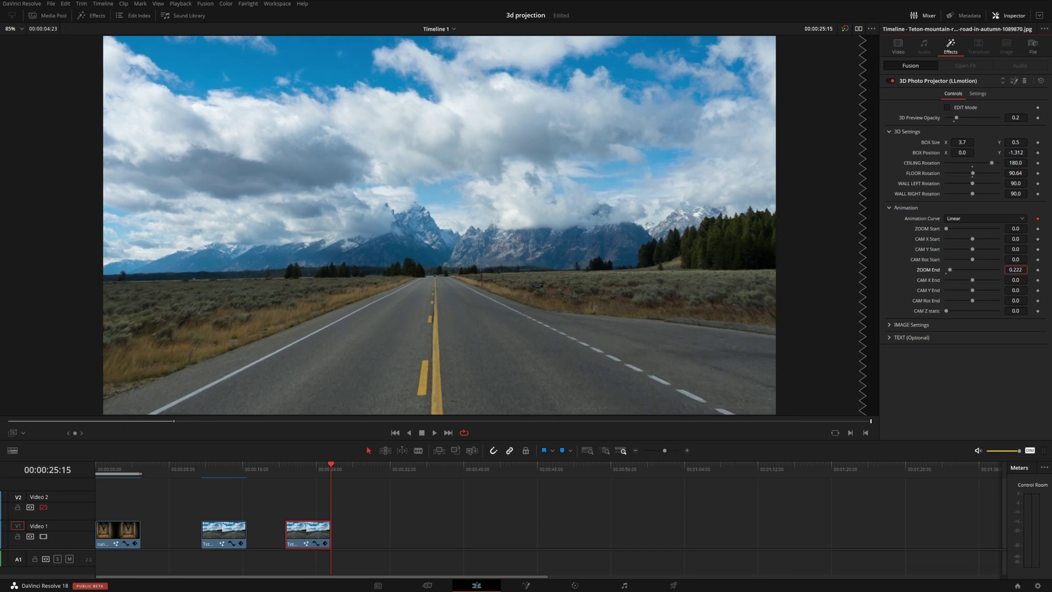
click(286, 466)
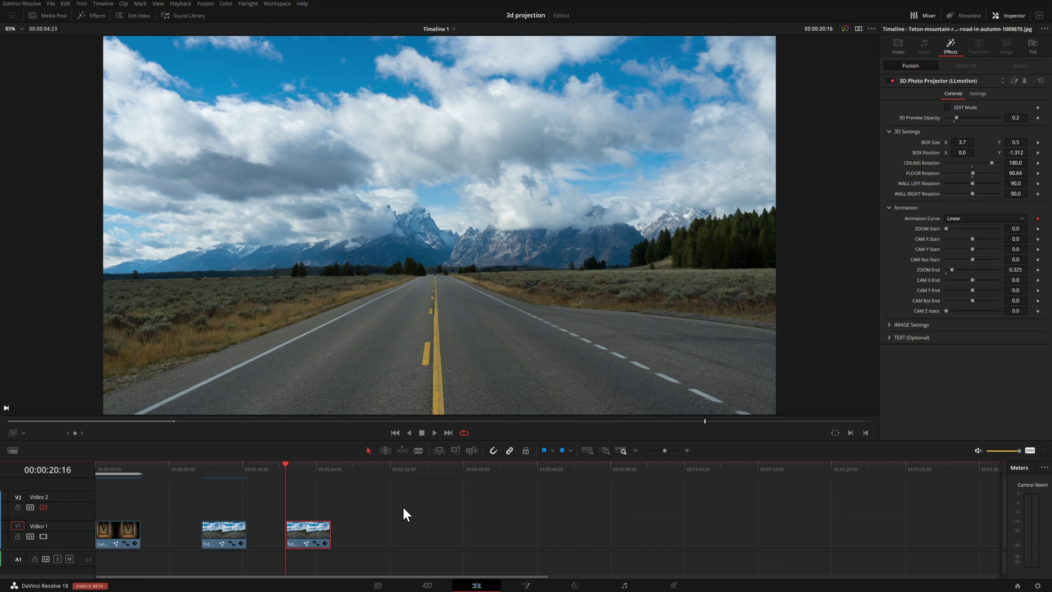